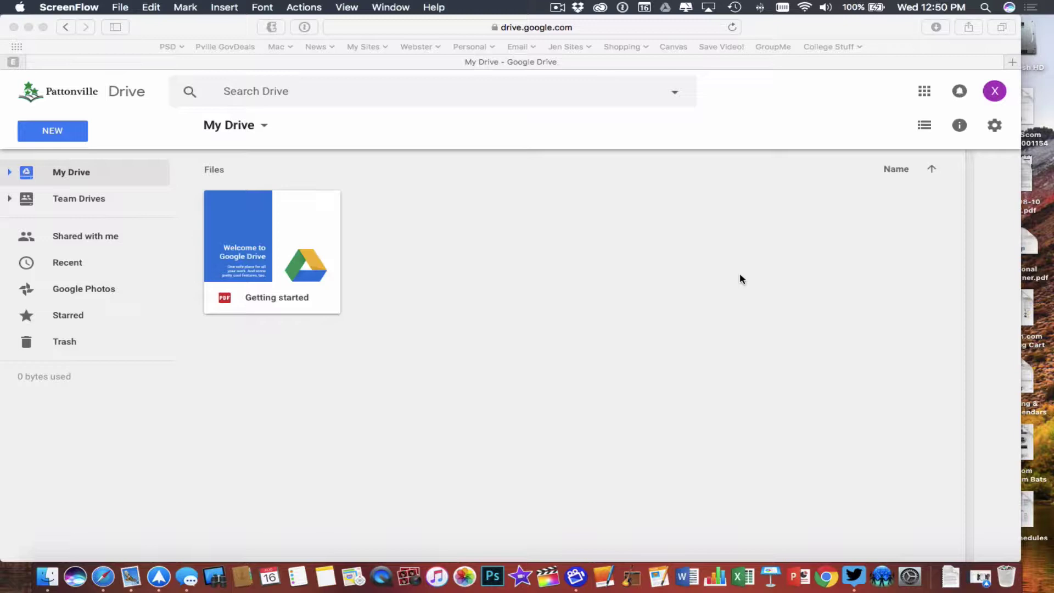
- Open Google Calendar from the Google apps grid in Drive
click(919, 89)
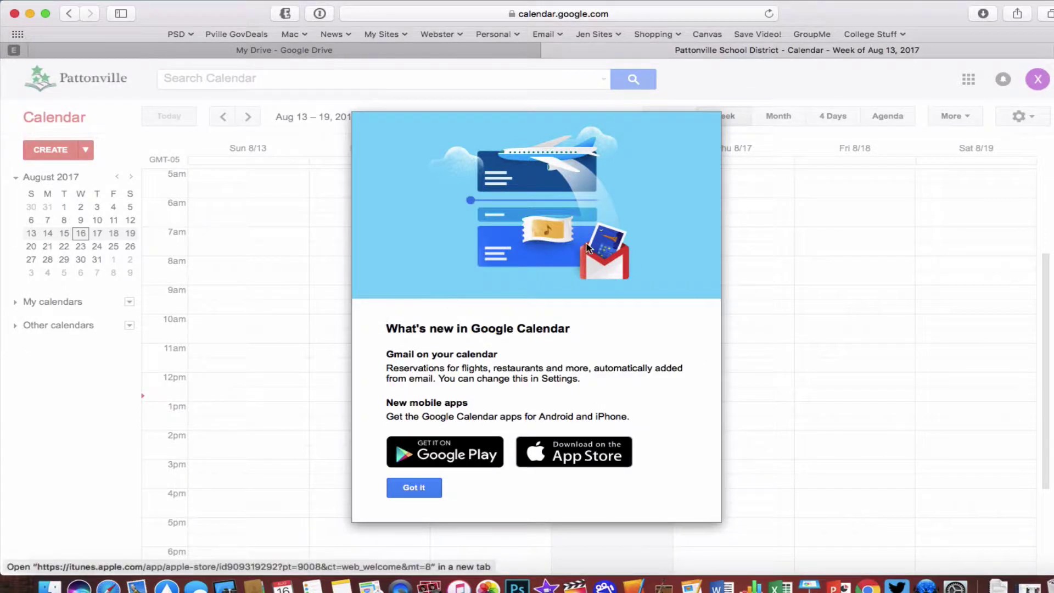
- Dismiss the What's new welcome card and check the signed-in account details
click(416, 488)
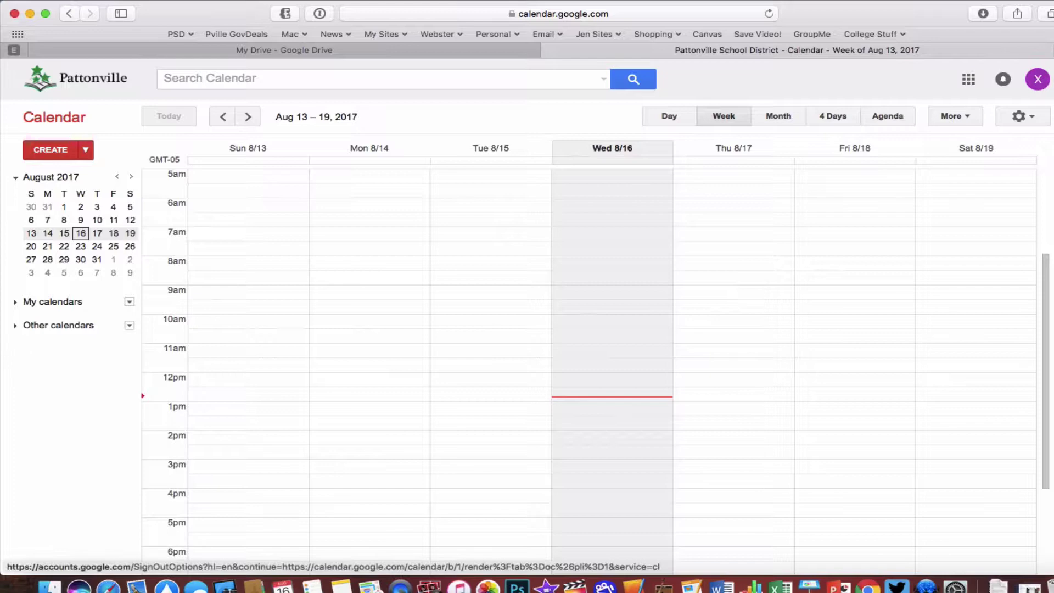
click(1040, 83)
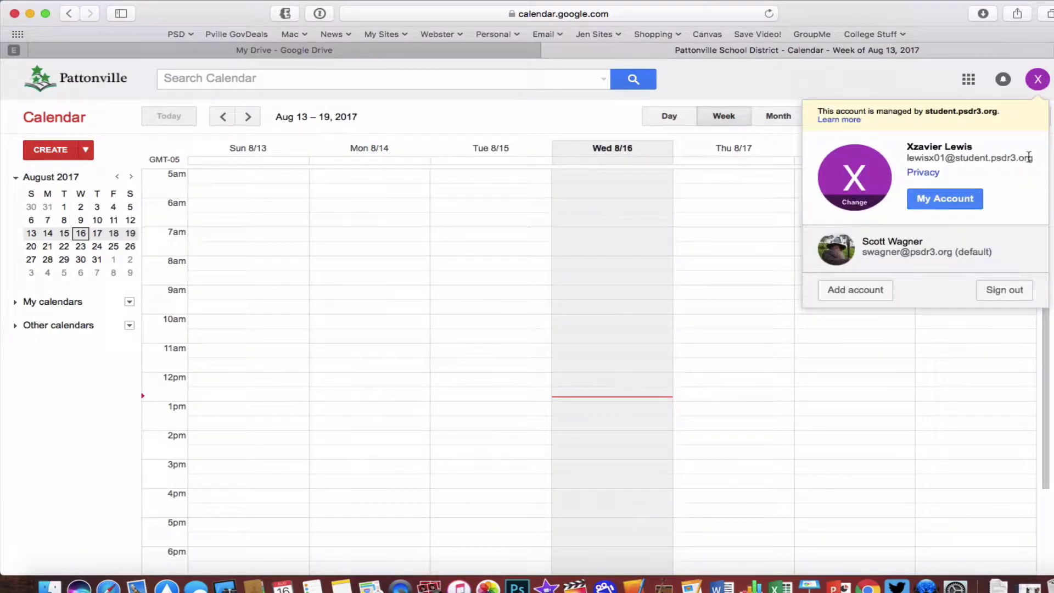
click(788, 77)
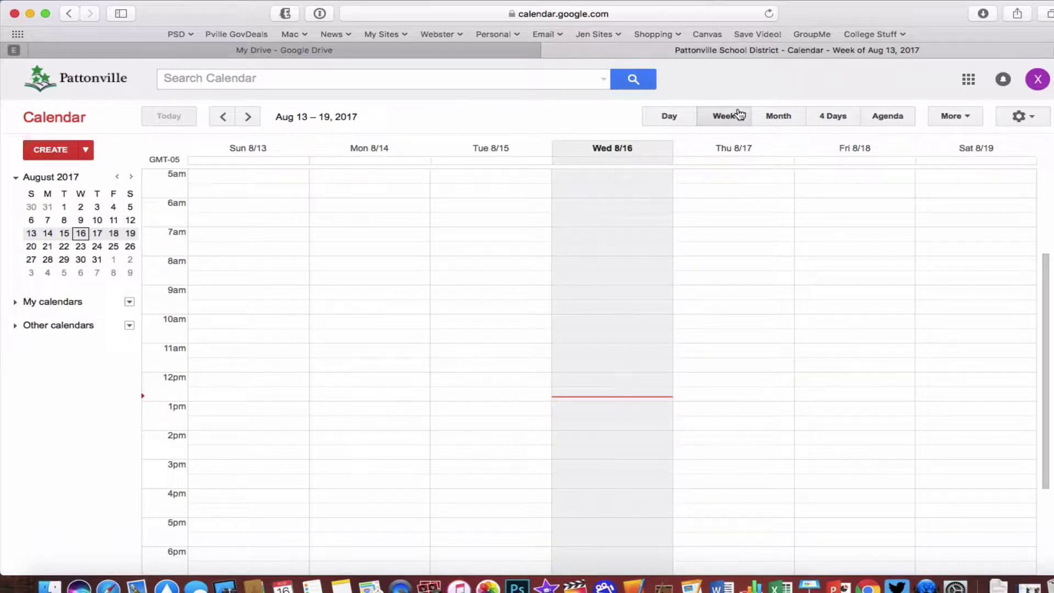
- Try the Day, Week, 4 Days and Agenda layouts, ending on the August 2017 month view
click(673, 116)
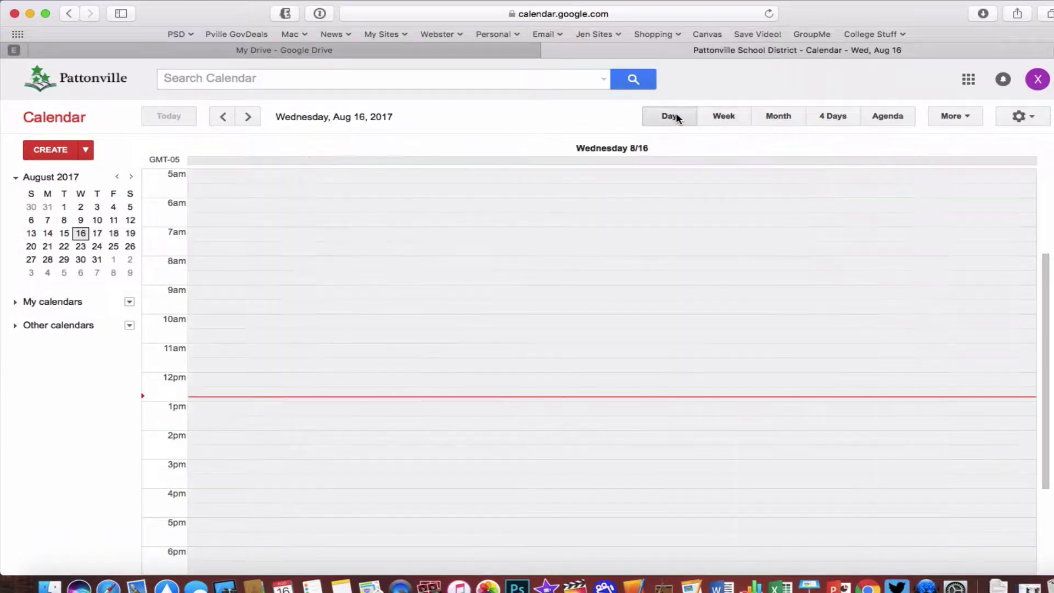
click(719, 117)
click(783, 120)
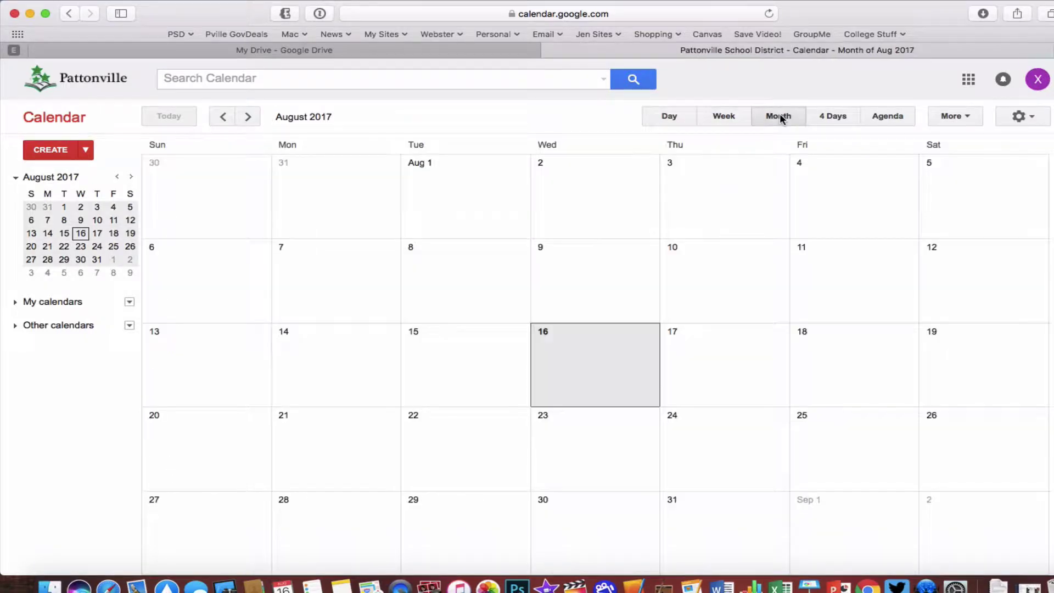
click(852, 119)
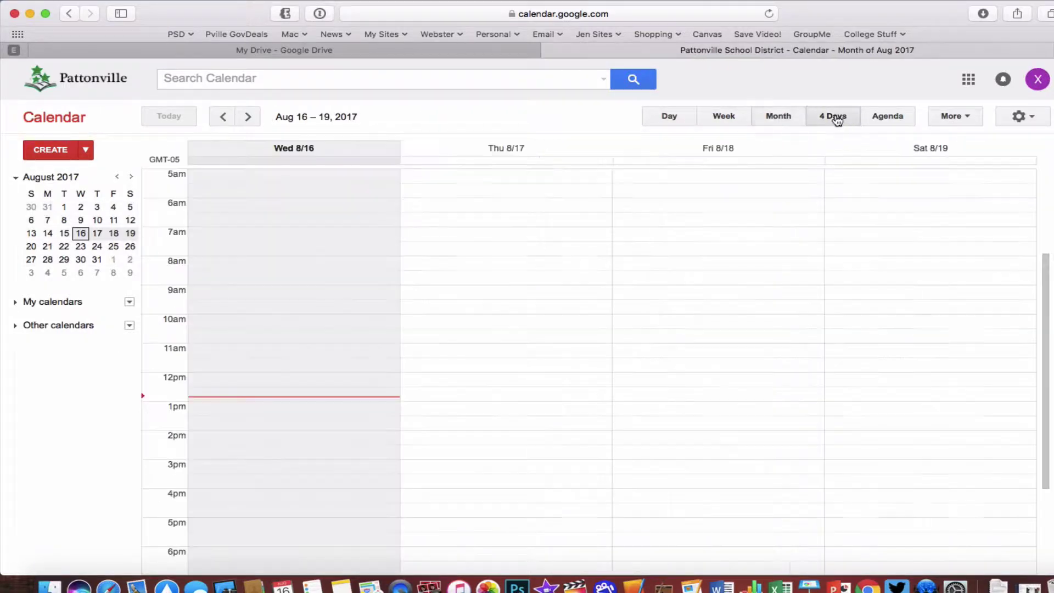
click(888, 116)
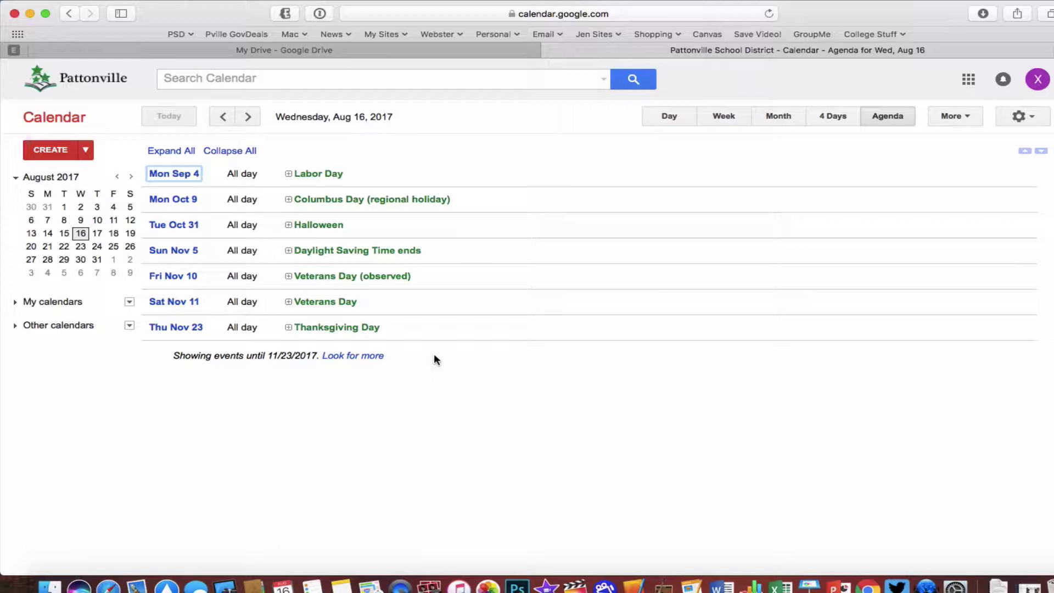
click(824, 114)
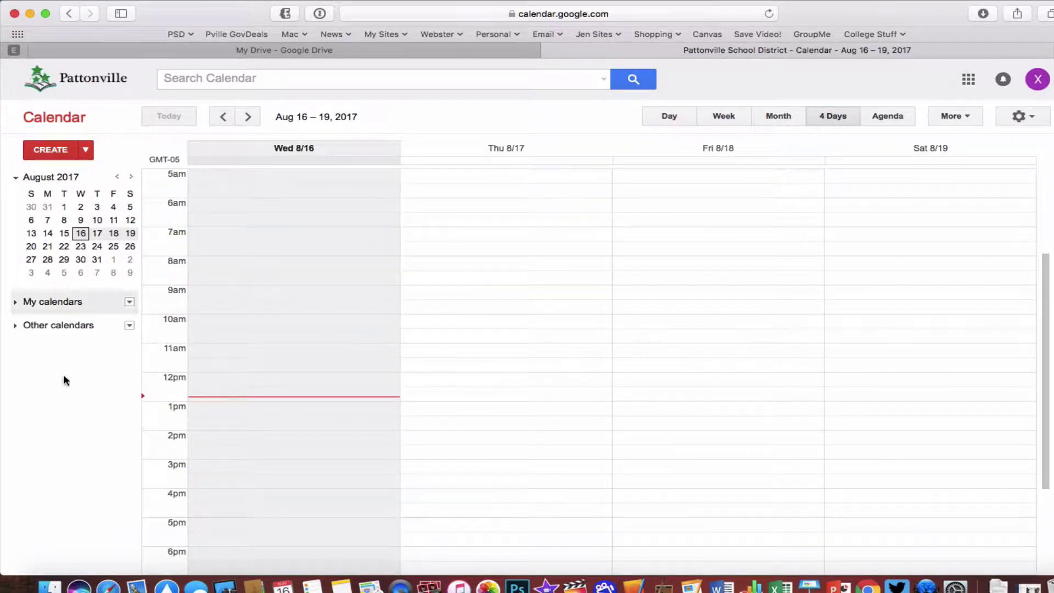
click(781, 116)
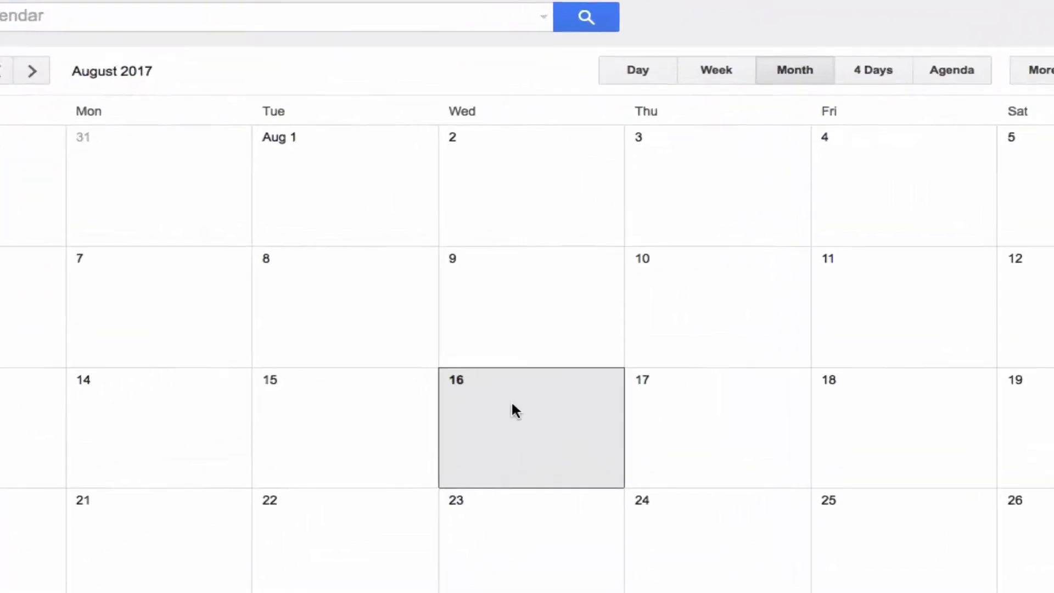
- Draft a new event titled 'Math Homework' on Wednesday, August 16
click(512, 404)
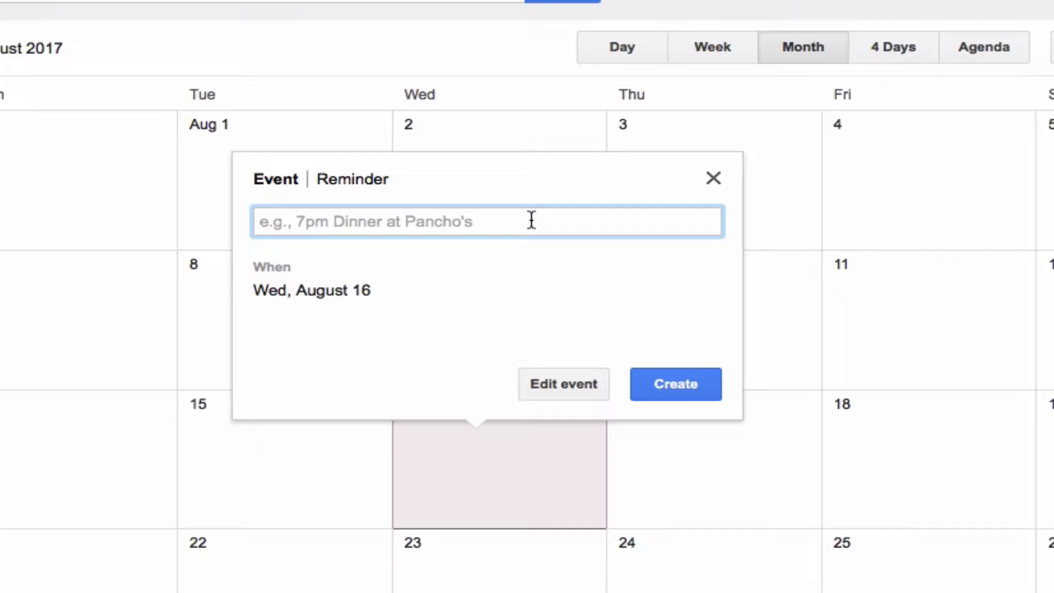
text(Math )
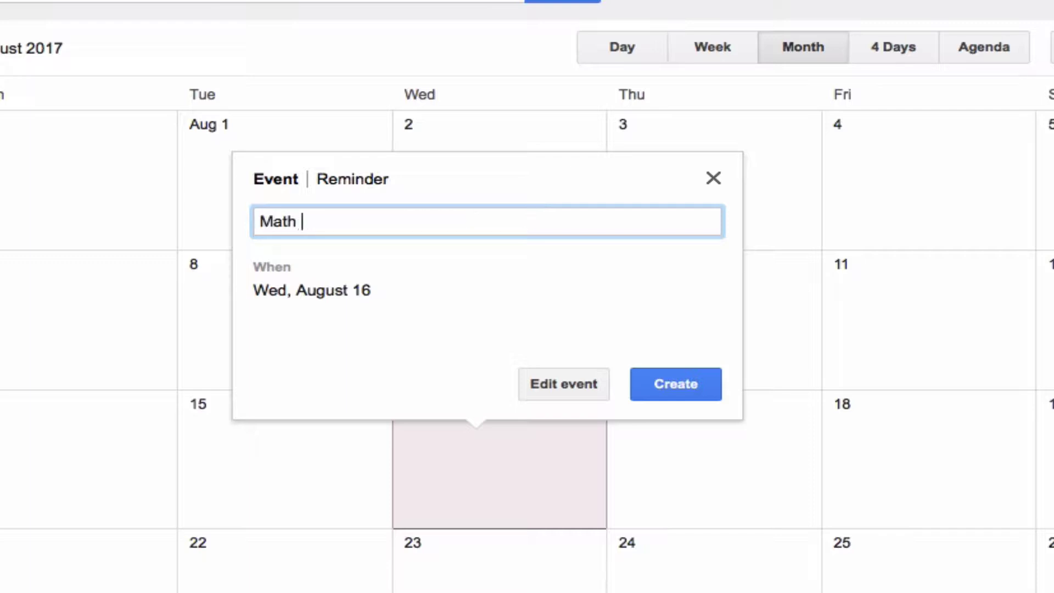
text(Homework)
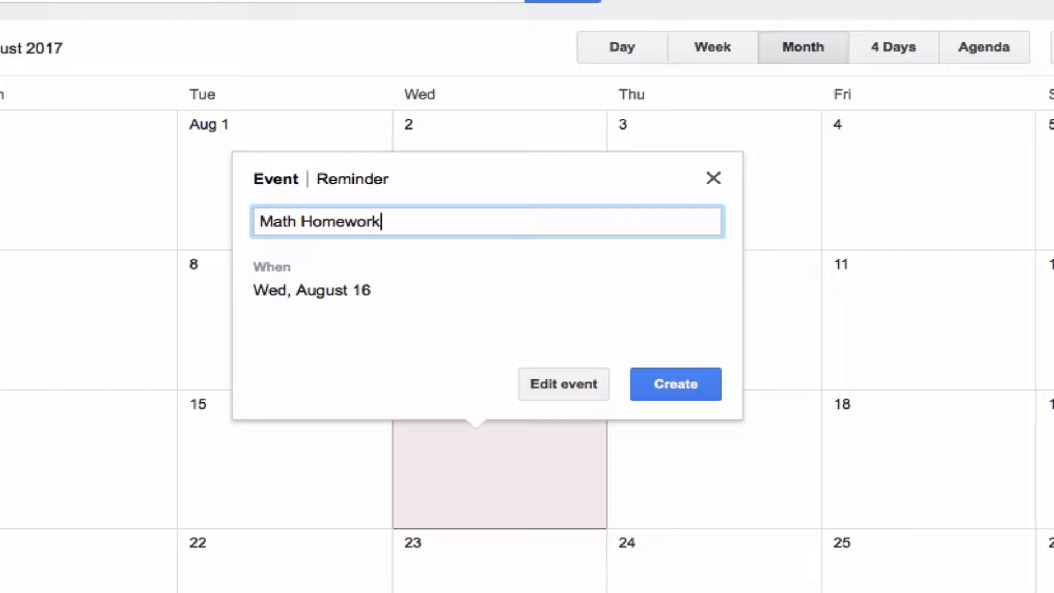
click(325, 292)
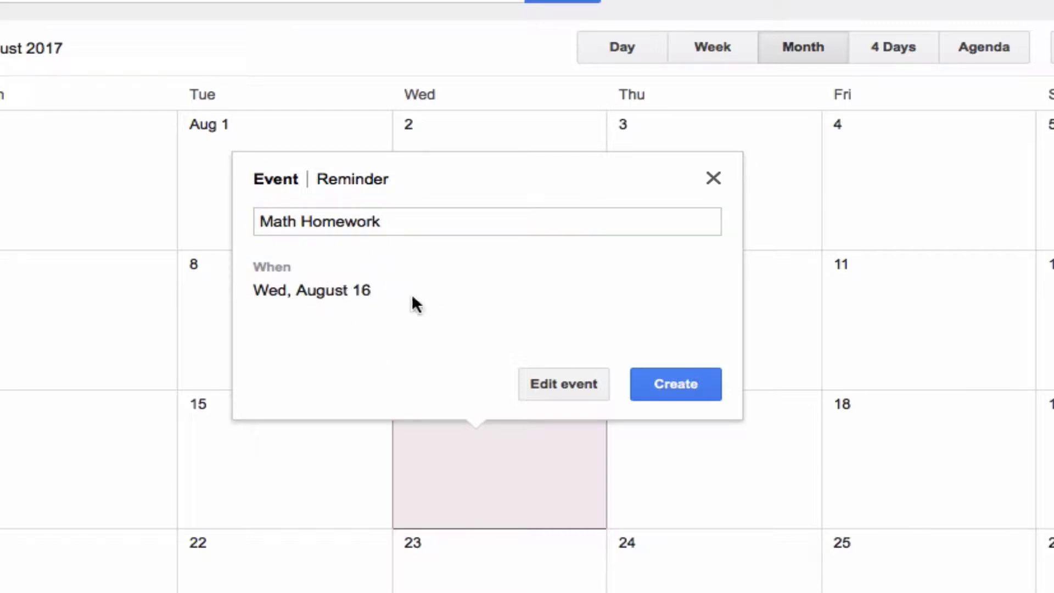
- Make Math Homework a timed event from 7:00pm to 8:00pm on August 16 and save it
click(573, 380)
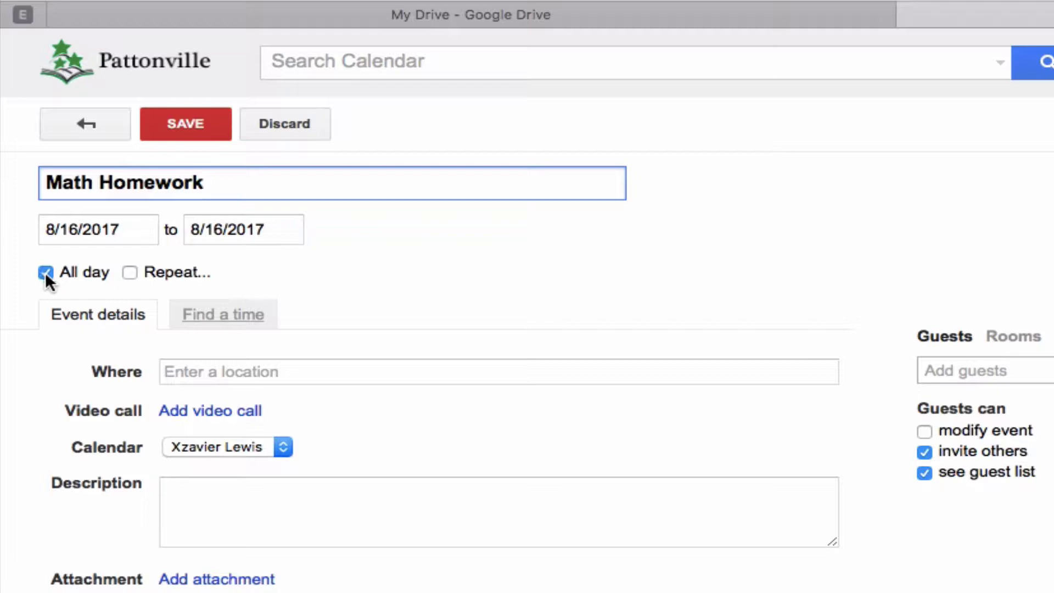
click(44, 272)
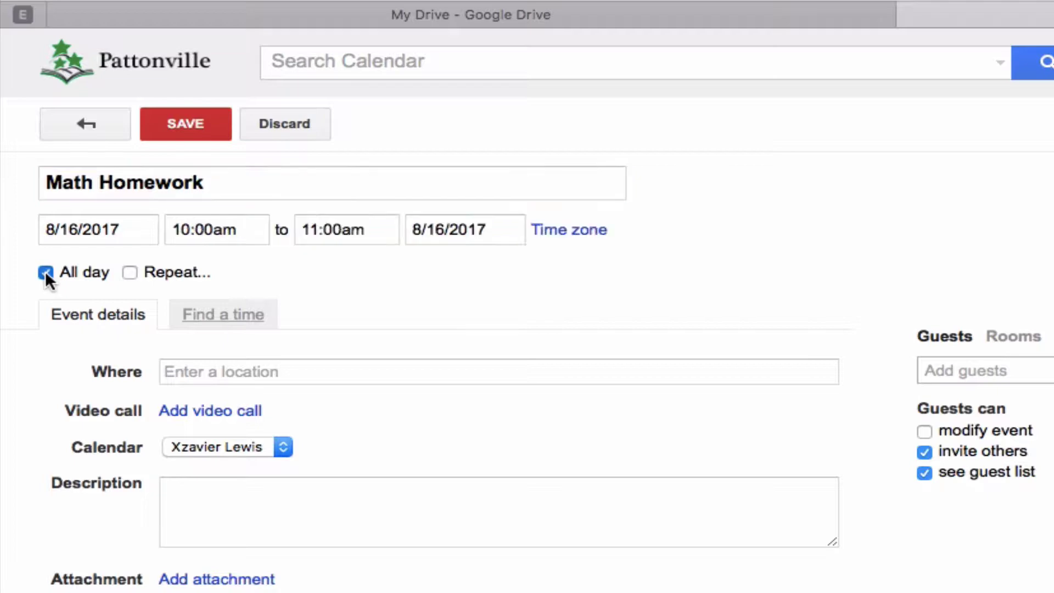
click(190, 229)
drag(190, 229, 153, 228)
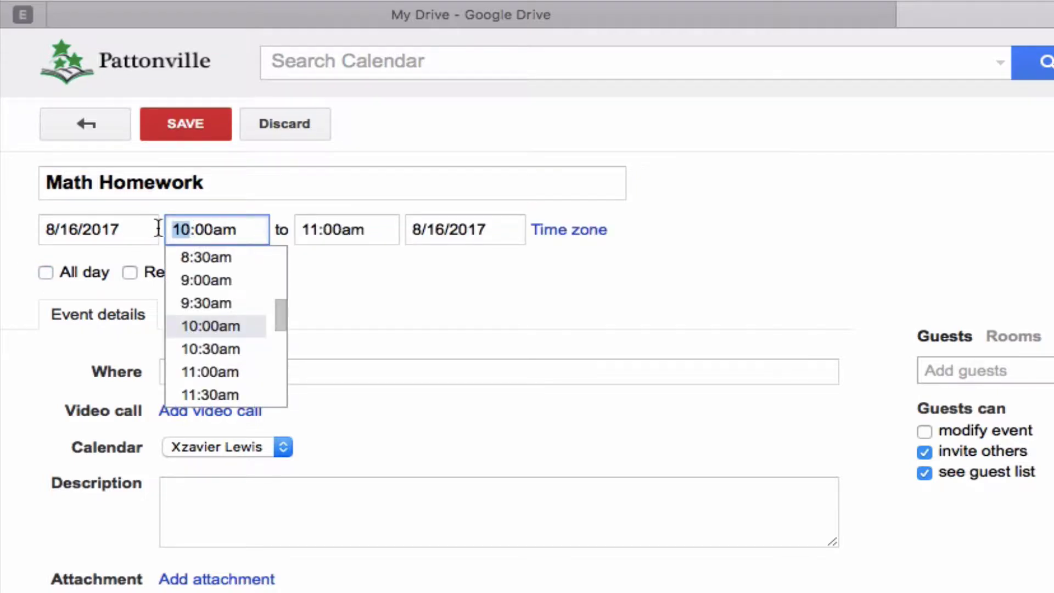
text(7)
click(217, 228)
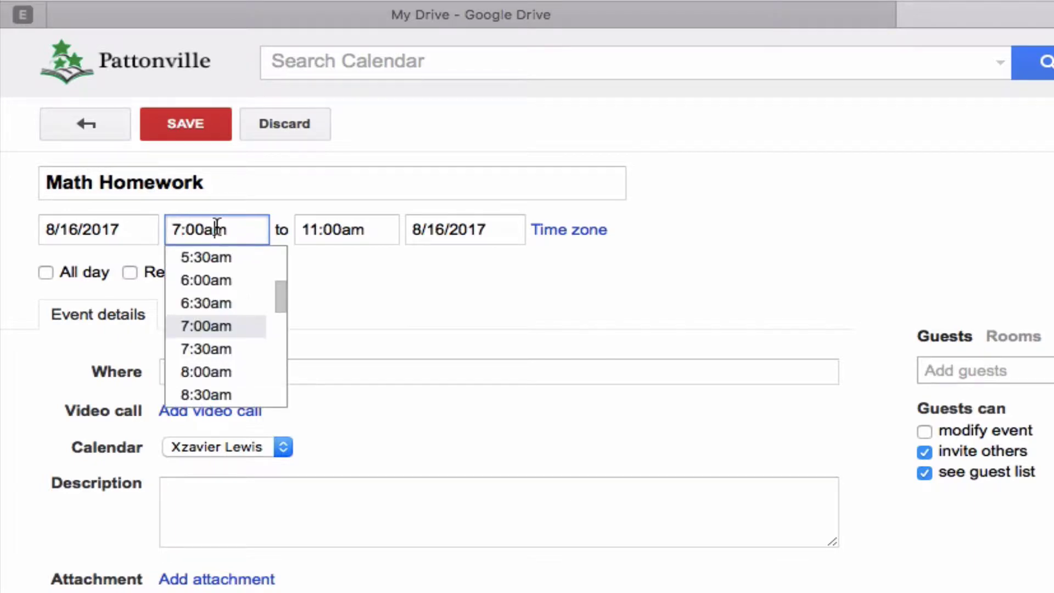
scroll(225, 343, down, 12)
scroll(225, 343, up, 2)
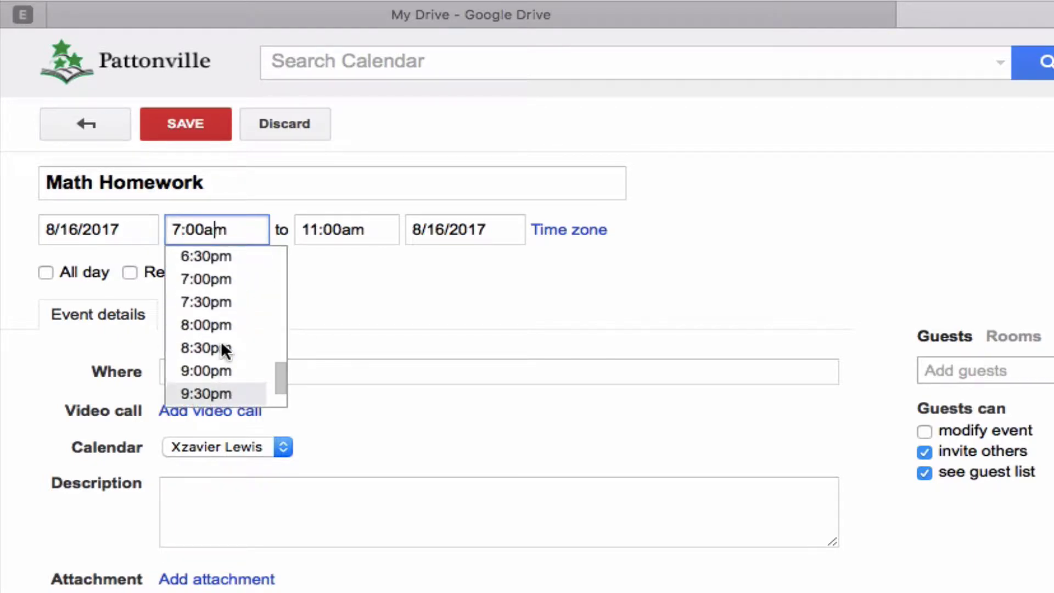
click(226, 285)
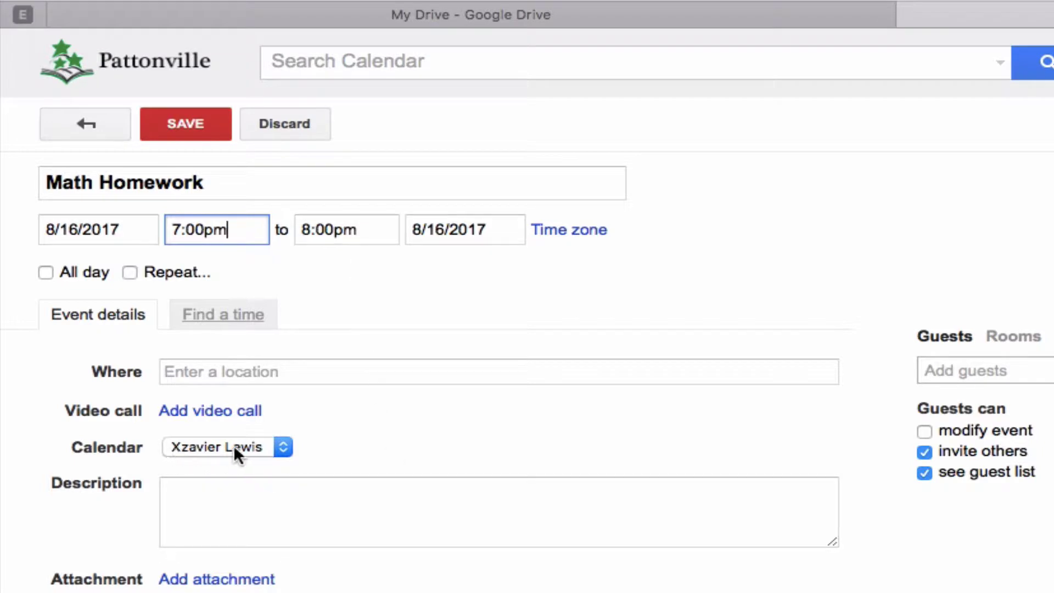
click(195, 130)
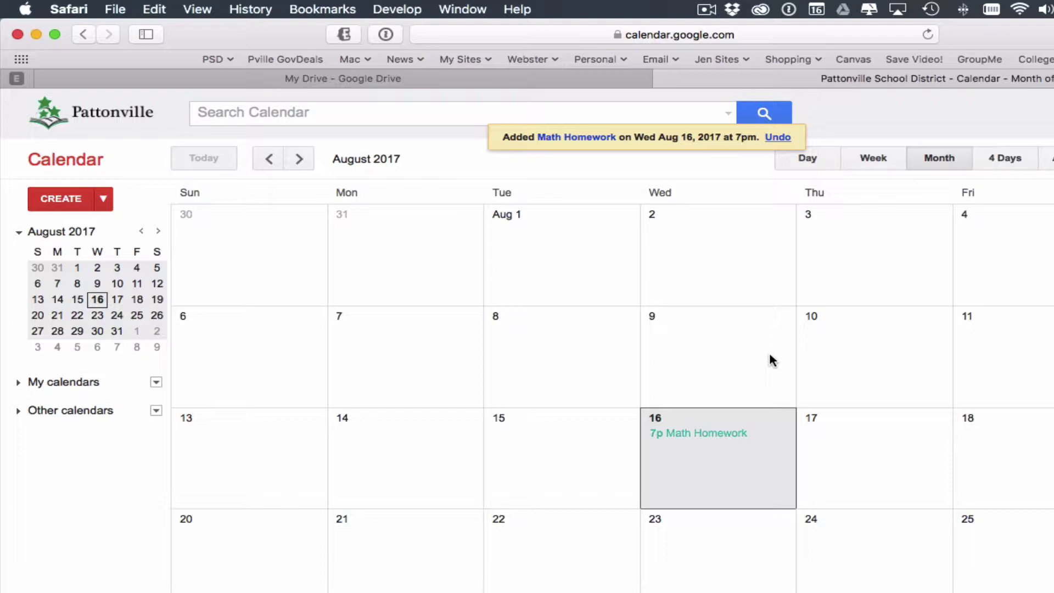
- Scroll the August 2017 month grid to check the 7p Math Homework entry
scroll(776, 344, down, 1)
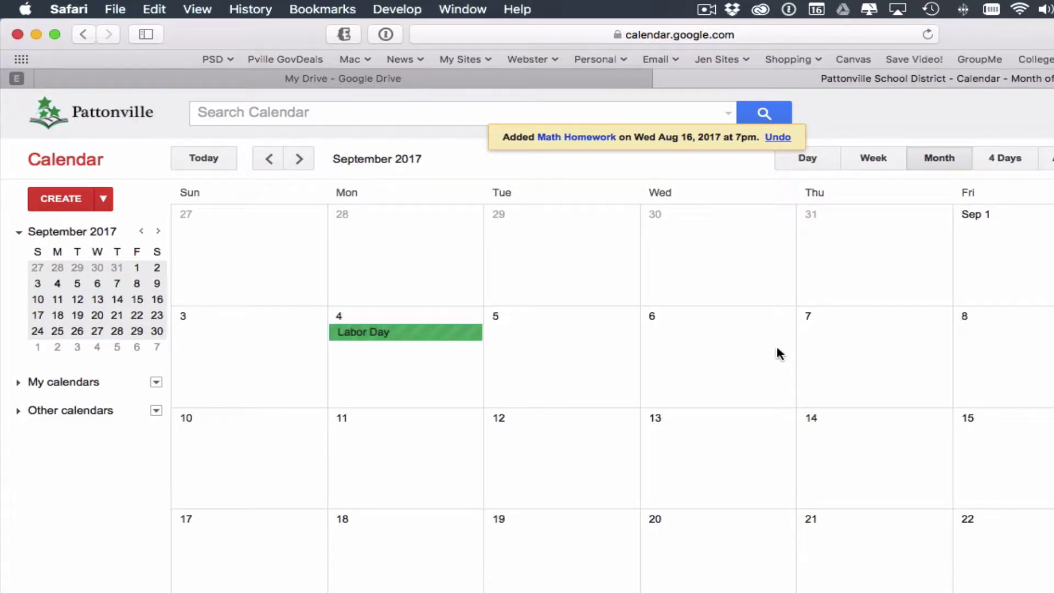
scroll(779, 352, up, 1)
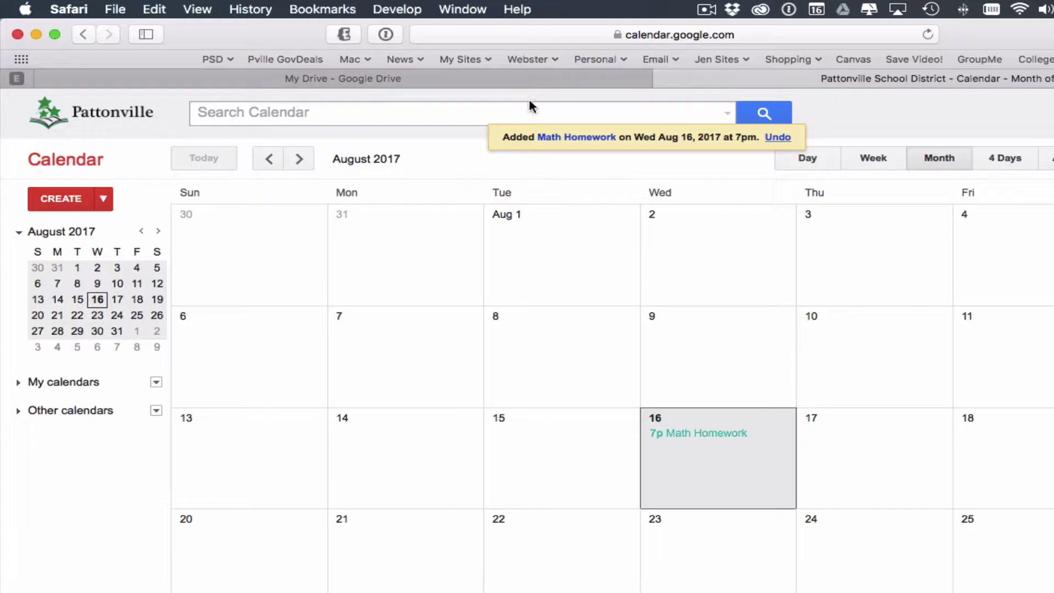
- Load the Holman Middle School homepage at holman.psdr3.org in a new Safari tab
click(114, 9)
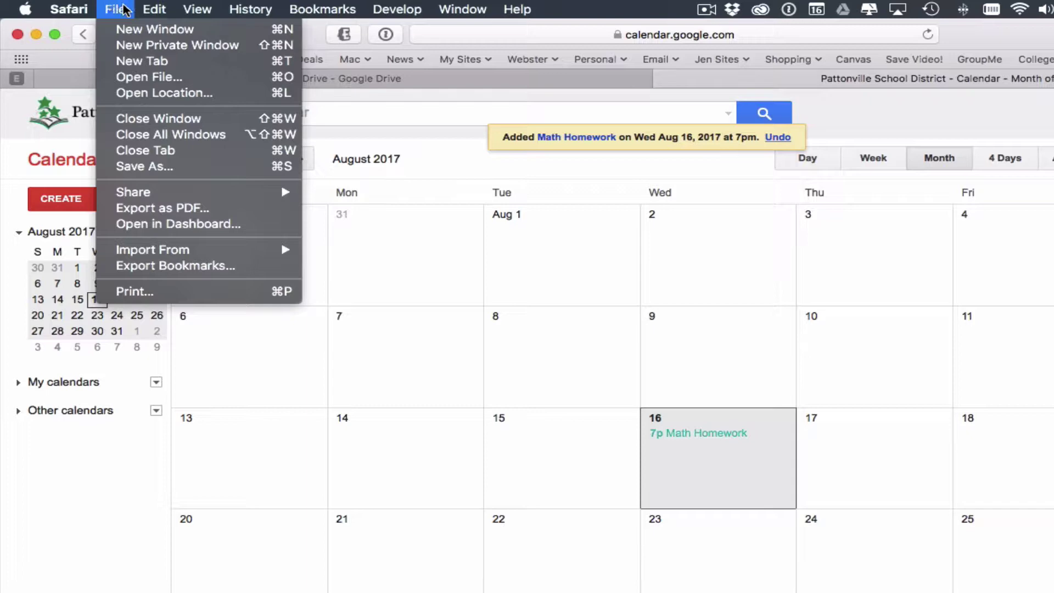
click(142, 64)
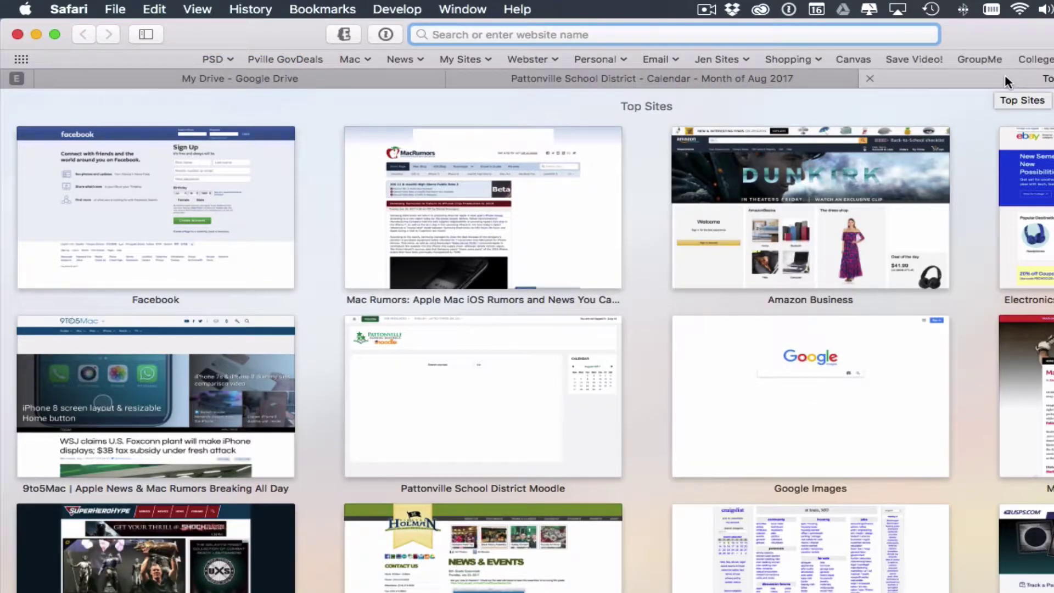
text(holm)
key(Return)
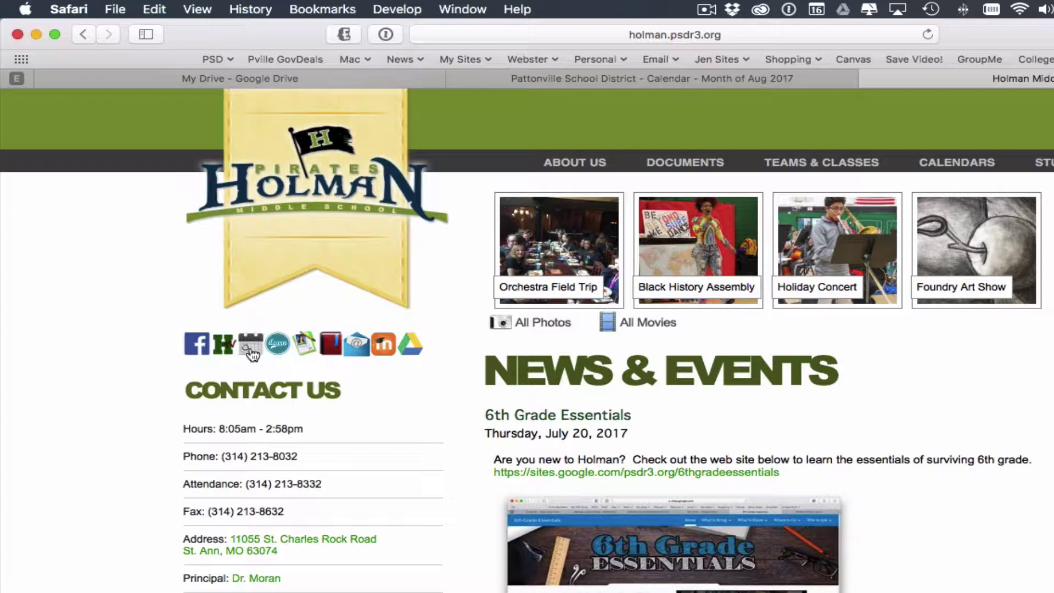
- Go to the Holman Calendars page and find the Building Calendar's + Google Calendar button
click(958, 165)
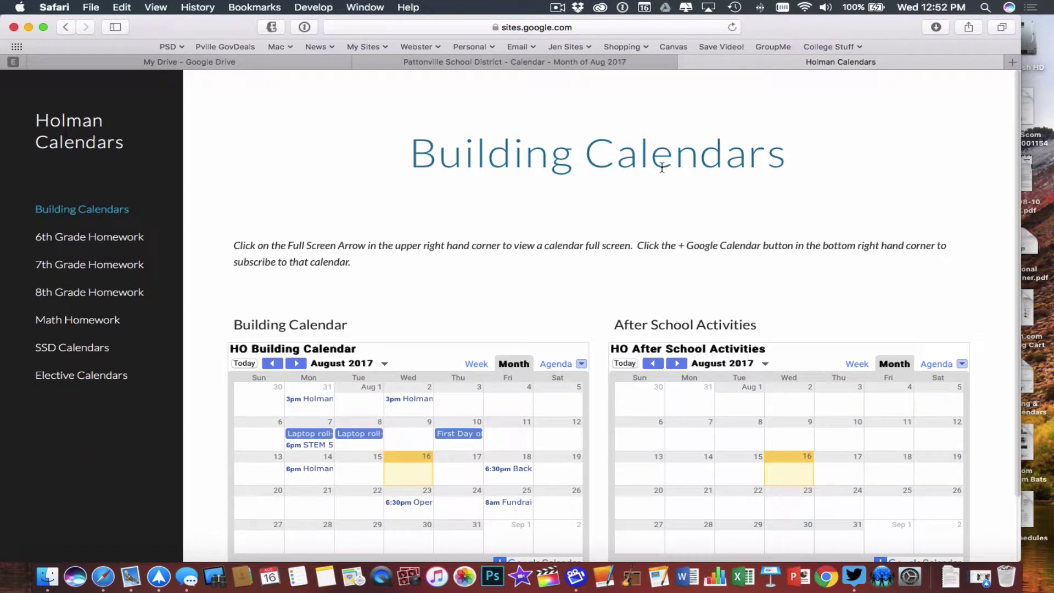
scroll(631, 235, down, 3)
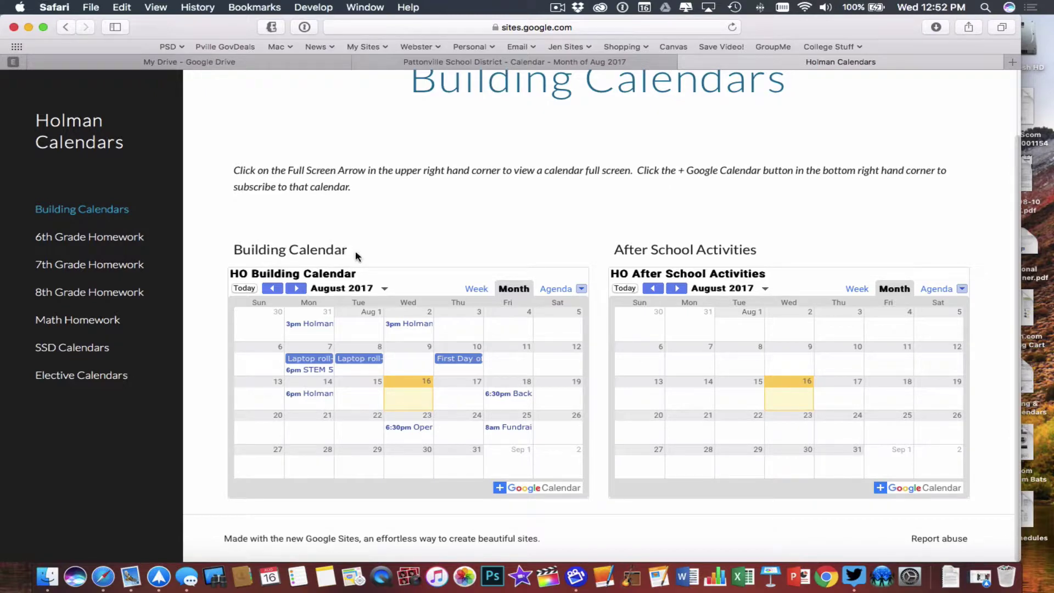
mouse_move(320, 473)
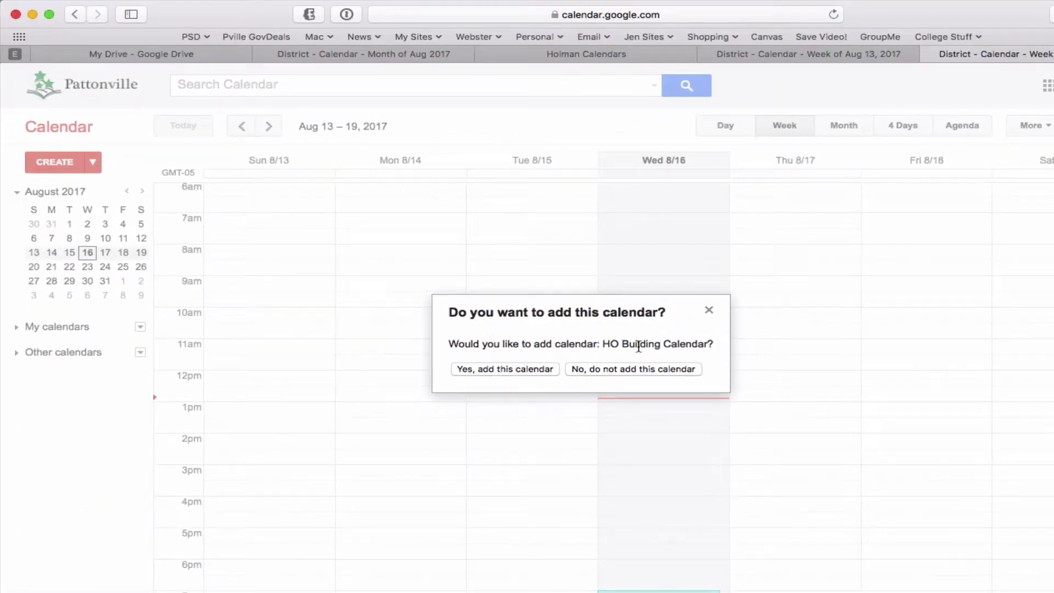
- Add the HO Building Calendar and return to the August month view
click(505, 369)
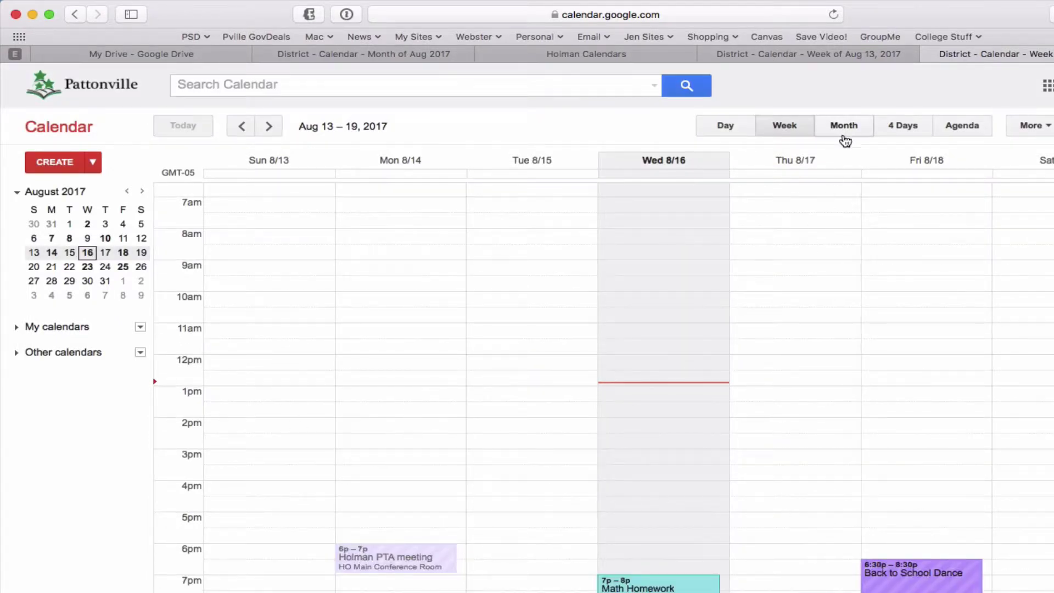
click(845, 131)
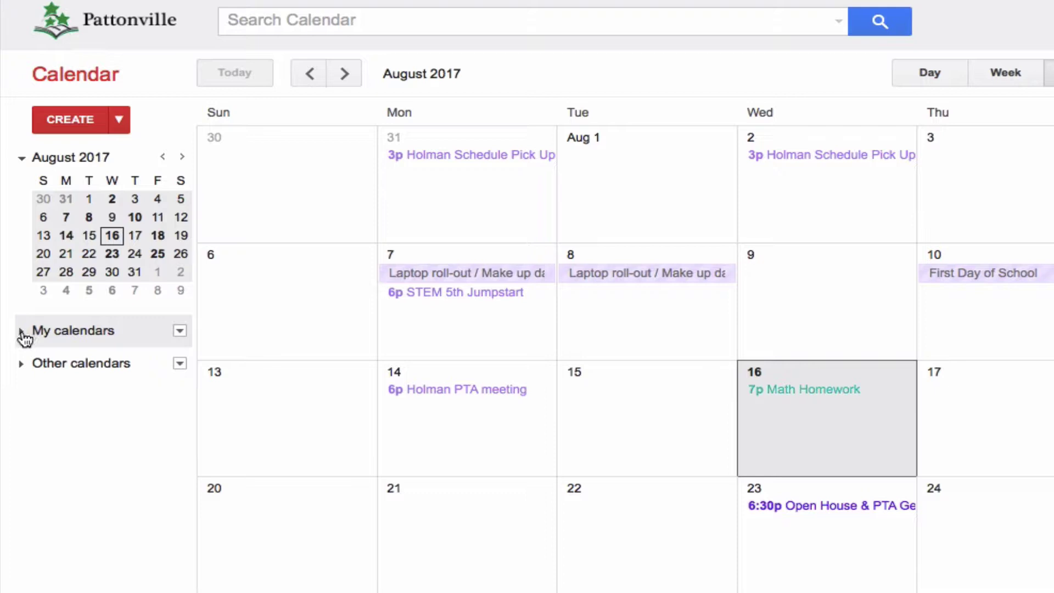
- Expand My calendars and Other calendars, then toggle HO Building Calendar's events off and back on
click(23, 335)
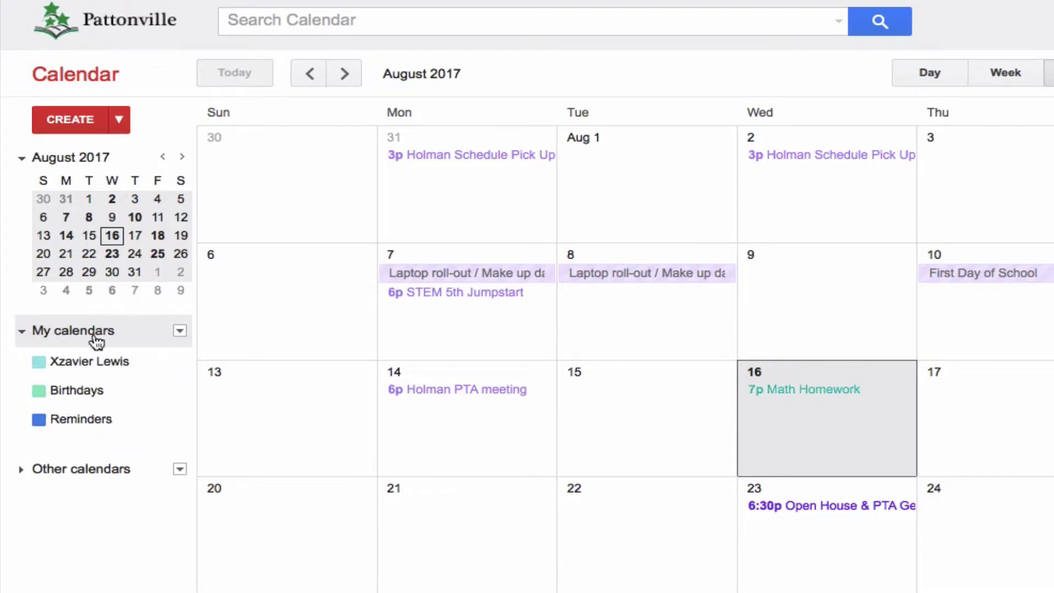
click(23, 475)
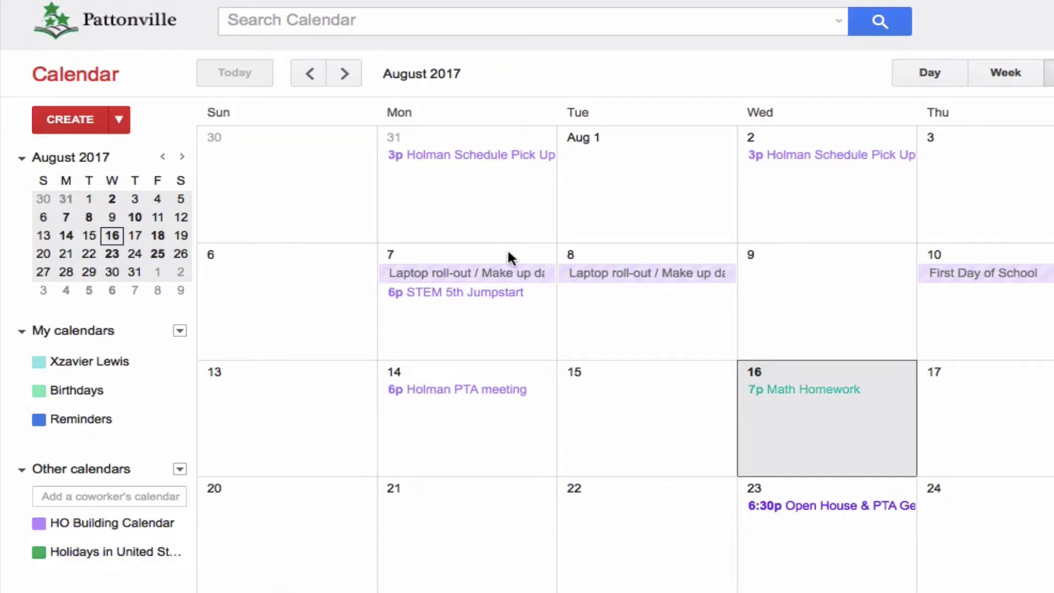
click(39, 523)
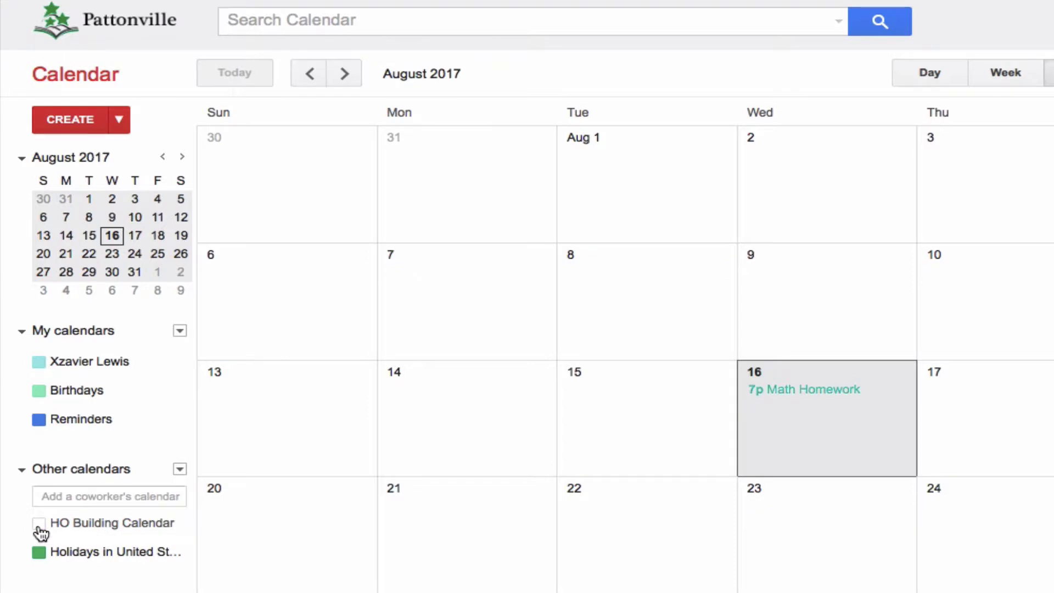
click(39, 524)
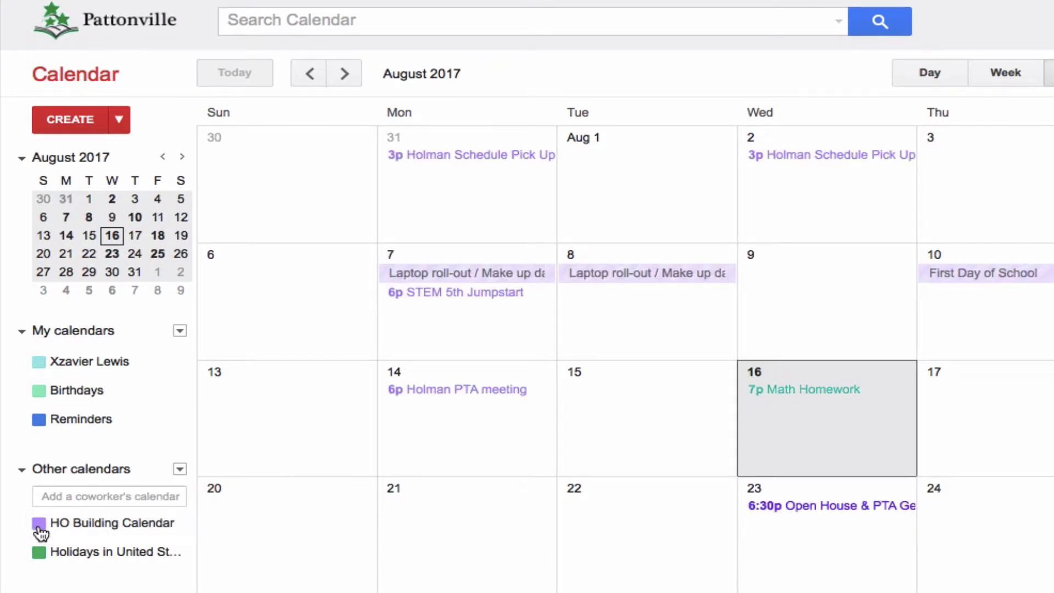
click(39, 525)
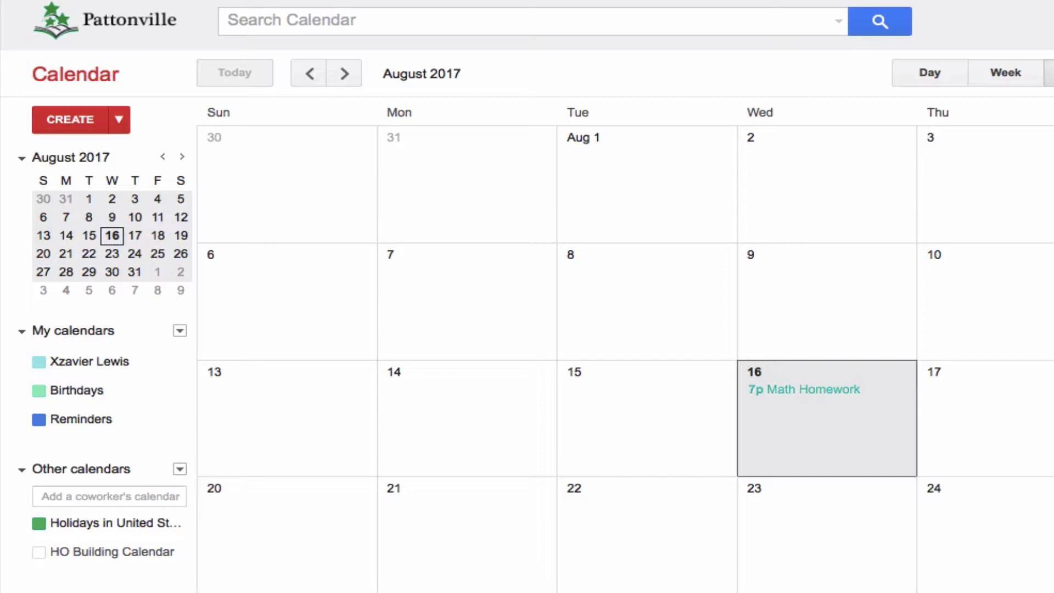
click(39, 553)
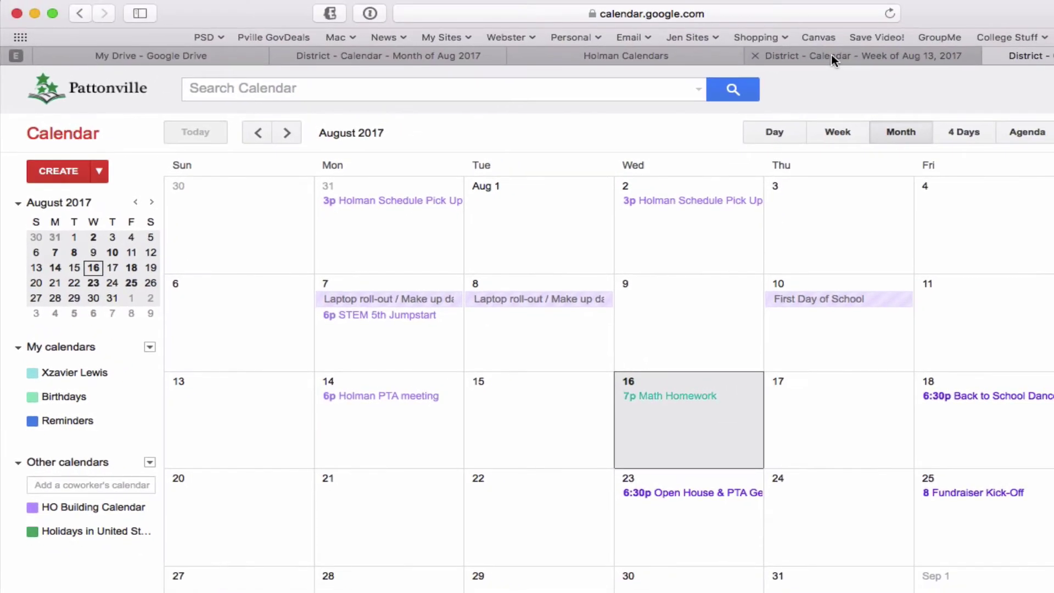
- Back on the Holman Calendars site, browse the 6th Grade Homework page
click(694, 56)
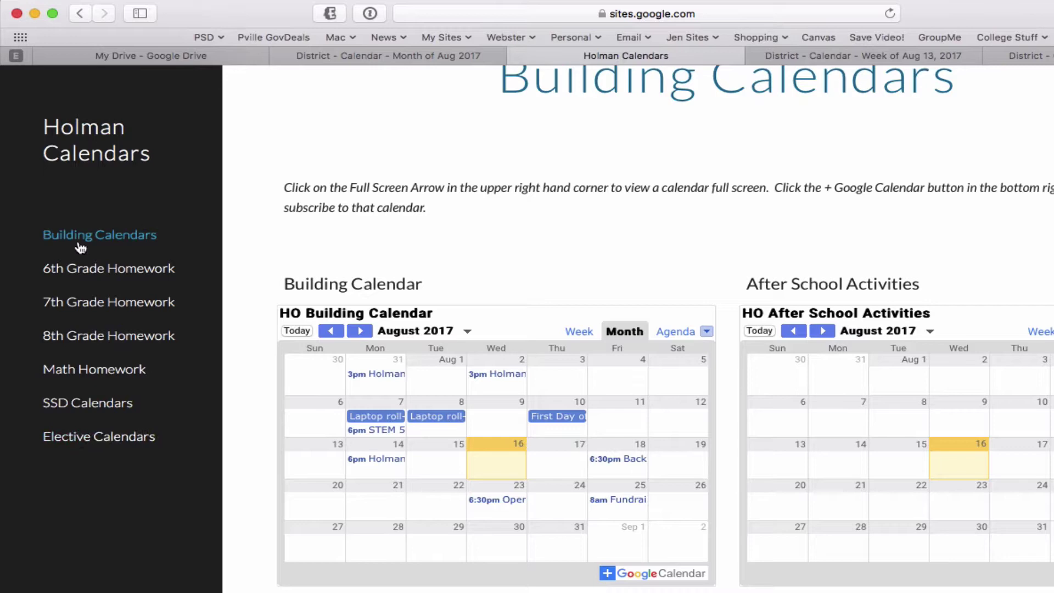
click(84, 271)
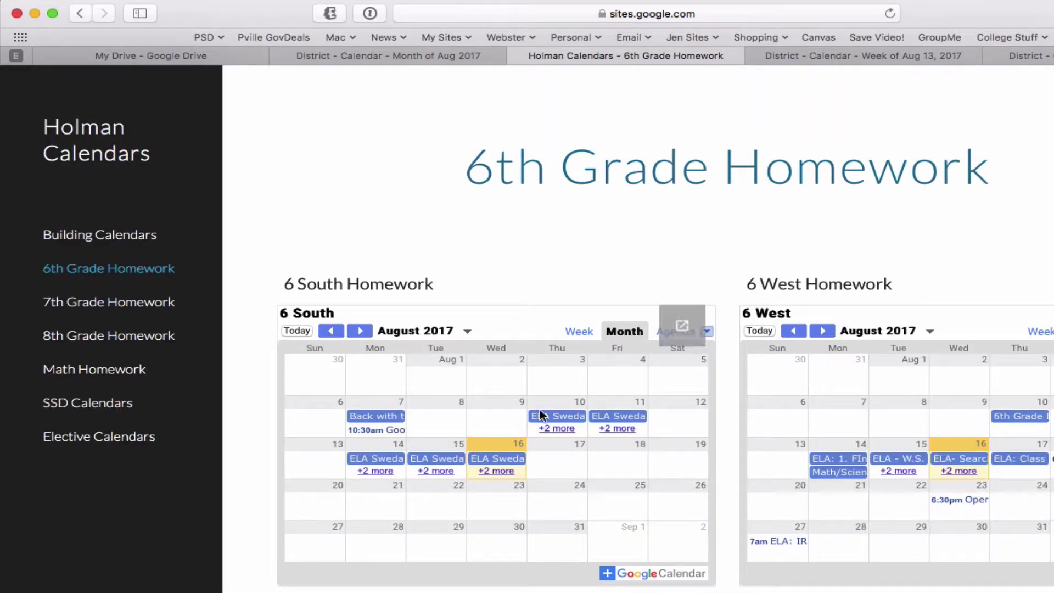
scroll(829, 489, down, 5)
scroll(513, 301, up, 4)
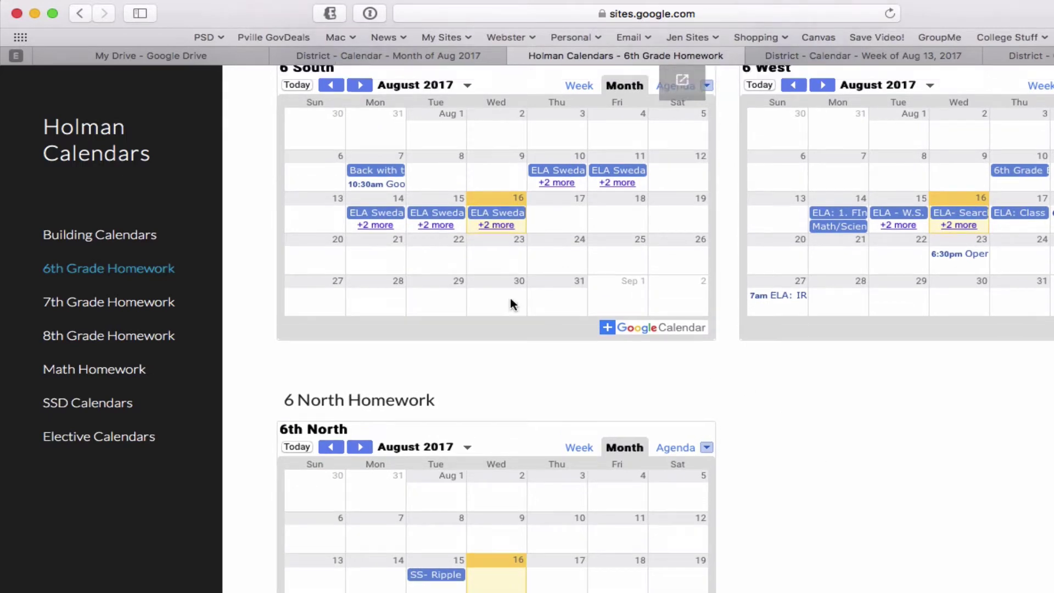
scroll(789, 219, up, 1)
scroll(1005, 366, down, 5)
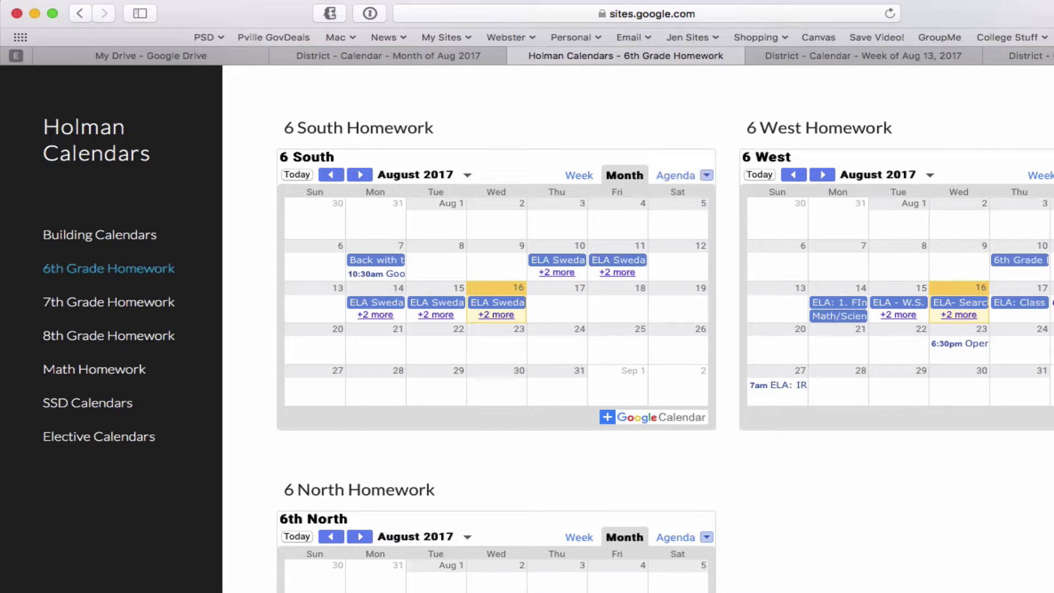
- Browse the Math Homework, SSD Calendars and Elective Calendars pages
click(108, 373)
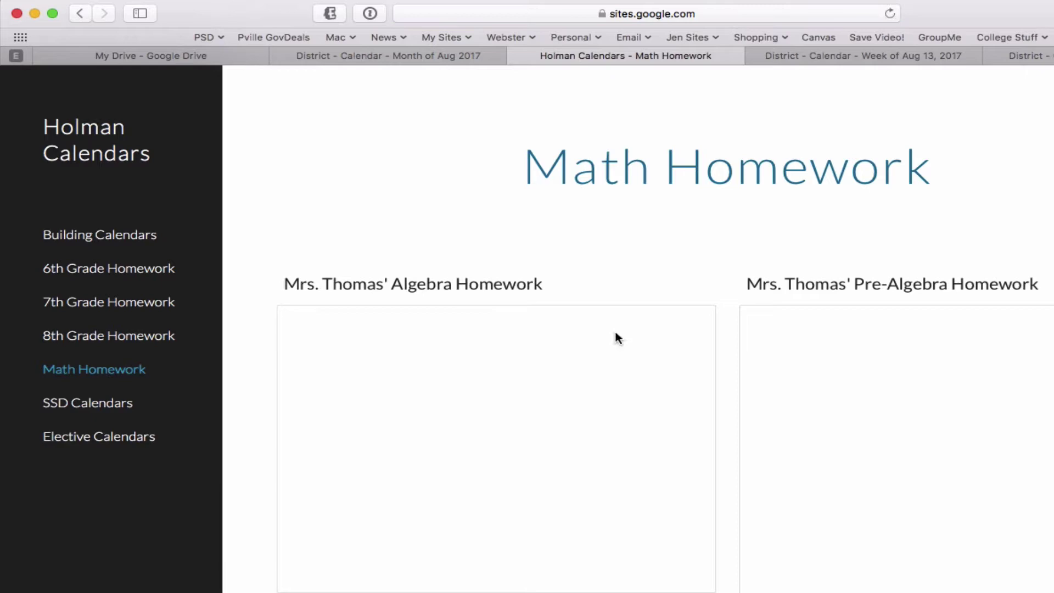
scroll(949, 512, down, 15)
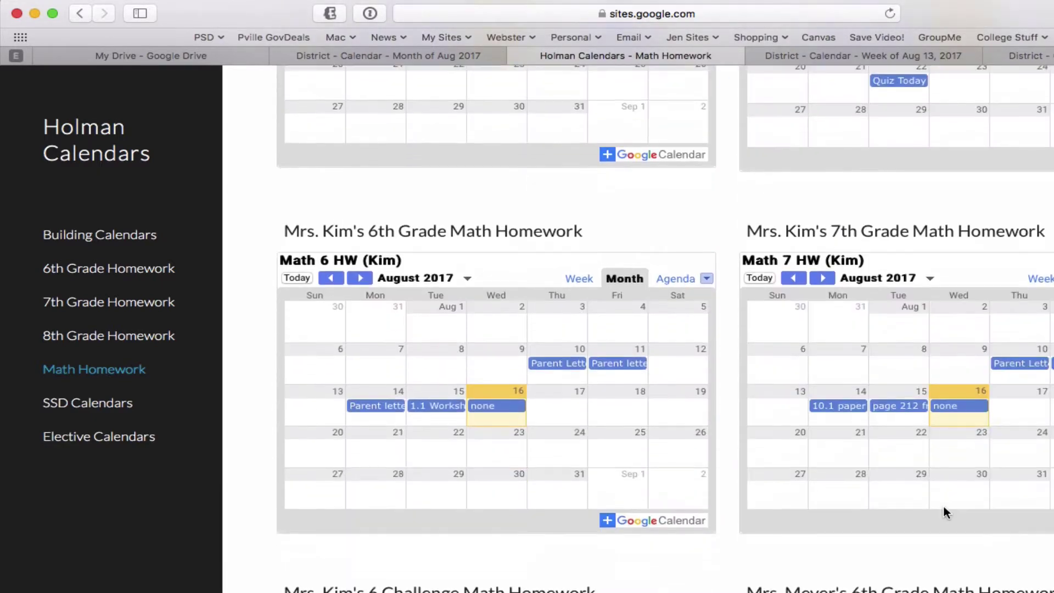
scroll(946, 502, down, 2)
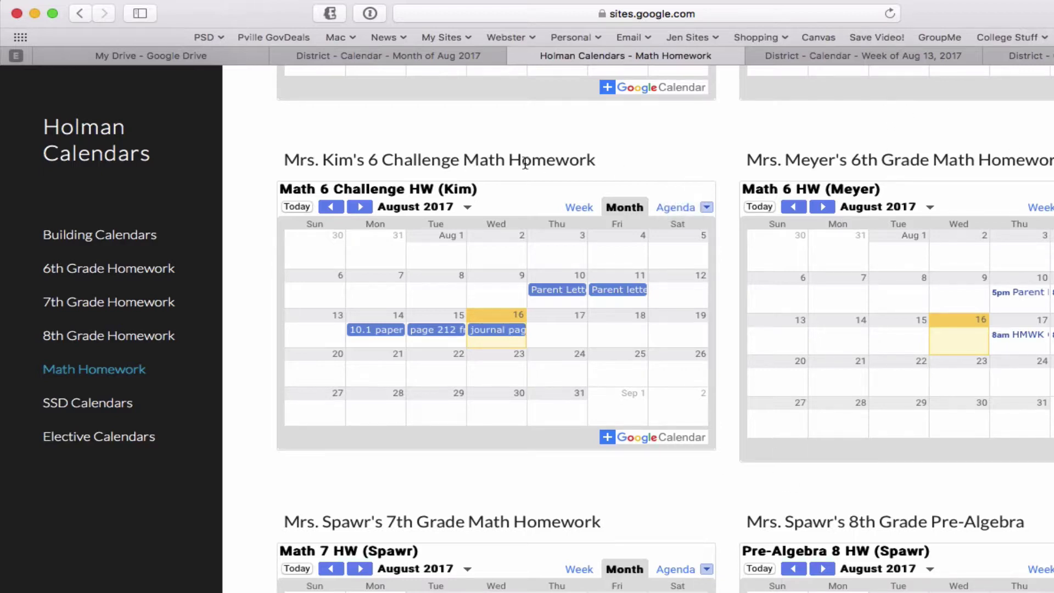
click(95, 405)
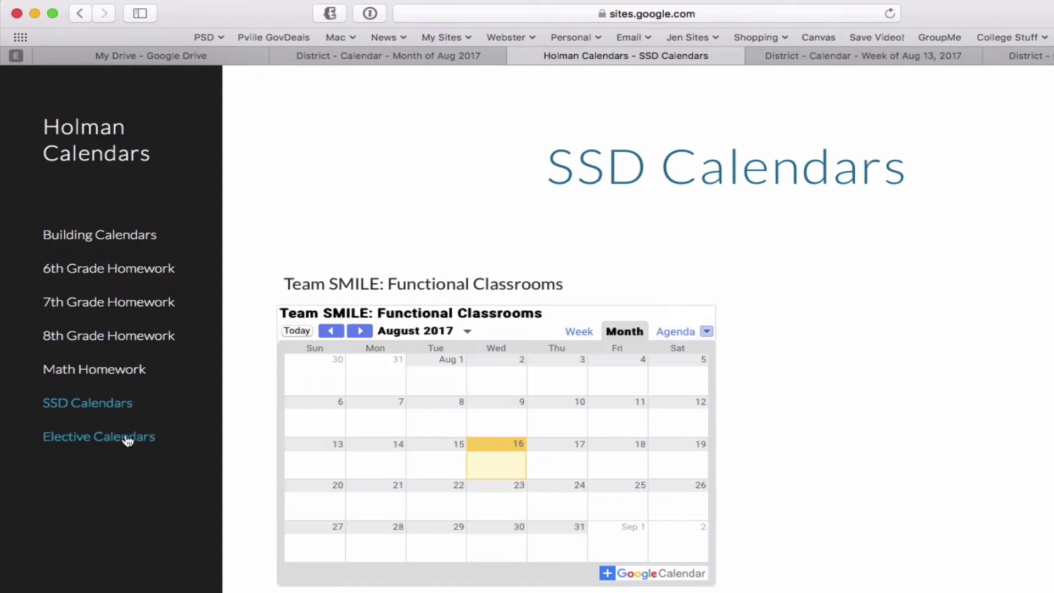
click(126, 438)
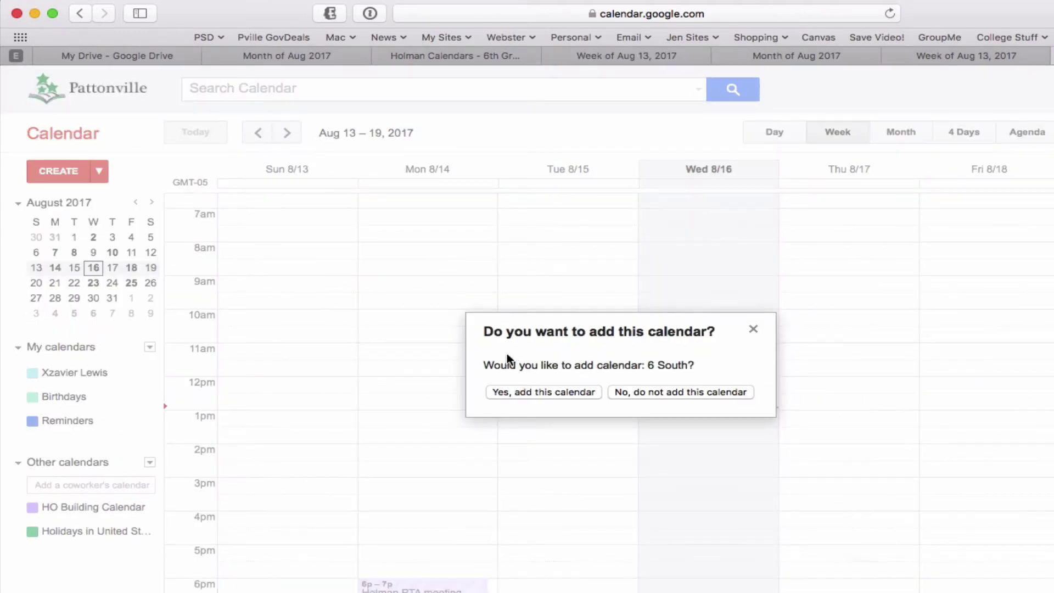
- Confirm subscribing to the 6 South homework calendar
click(555, 391)
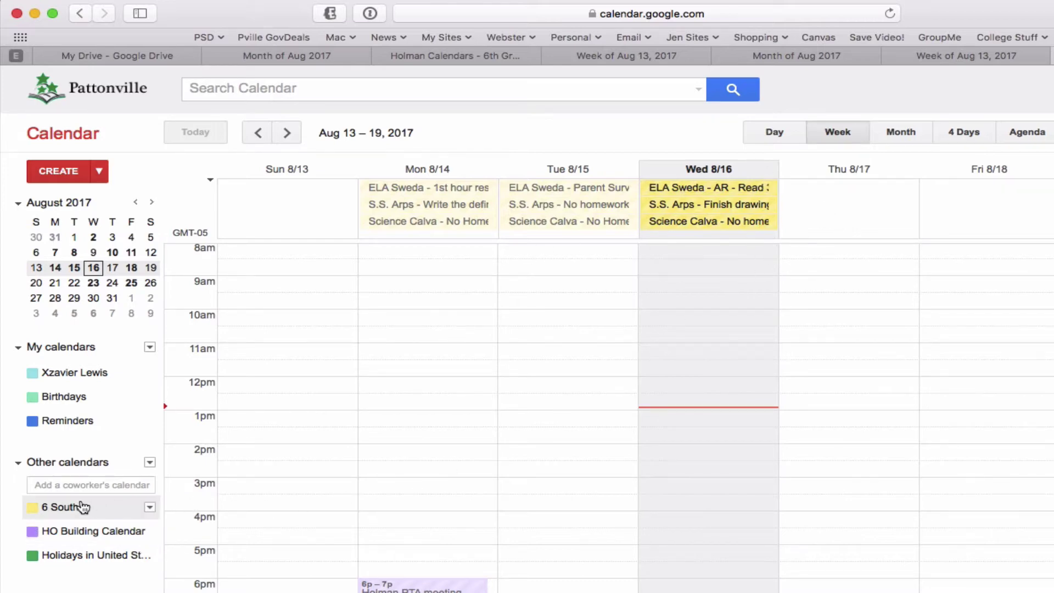
- Change the 6 South calendar's colour from yellow to red
click(150, 508)
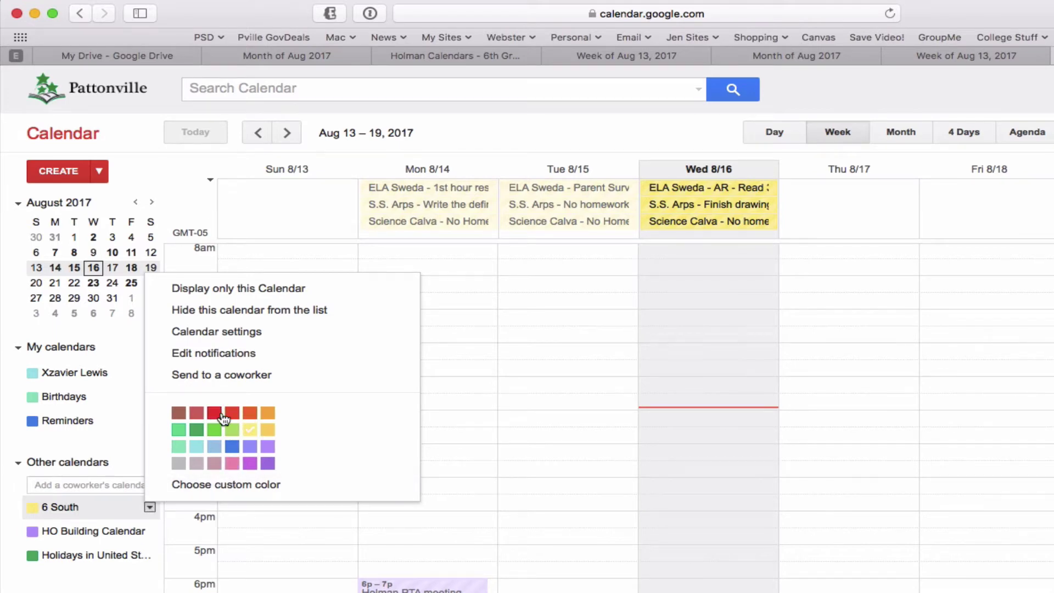
click(220, 415)
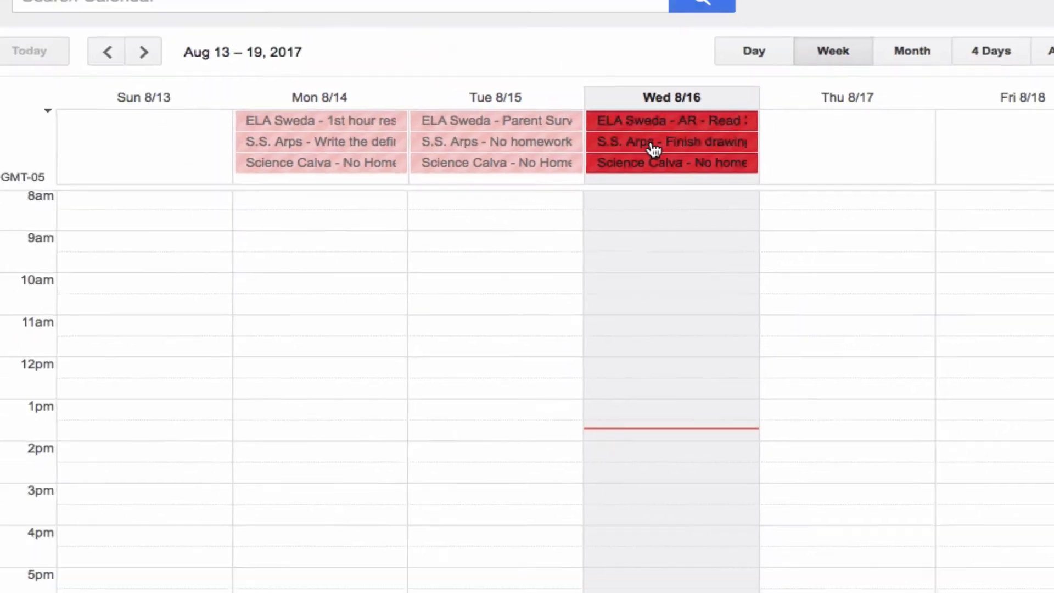
click(615, 77)
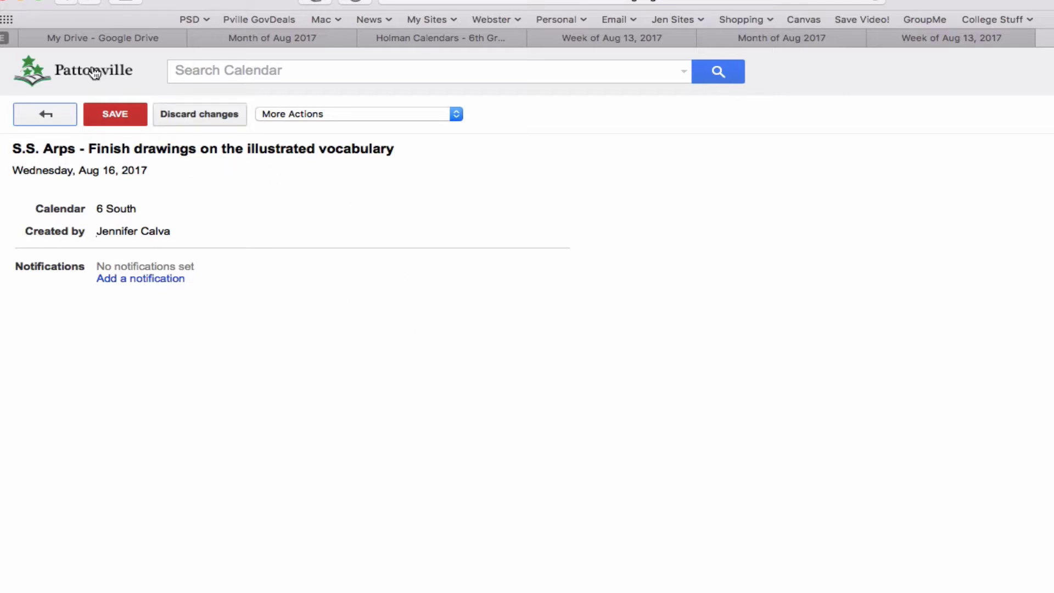
click(67, 3)
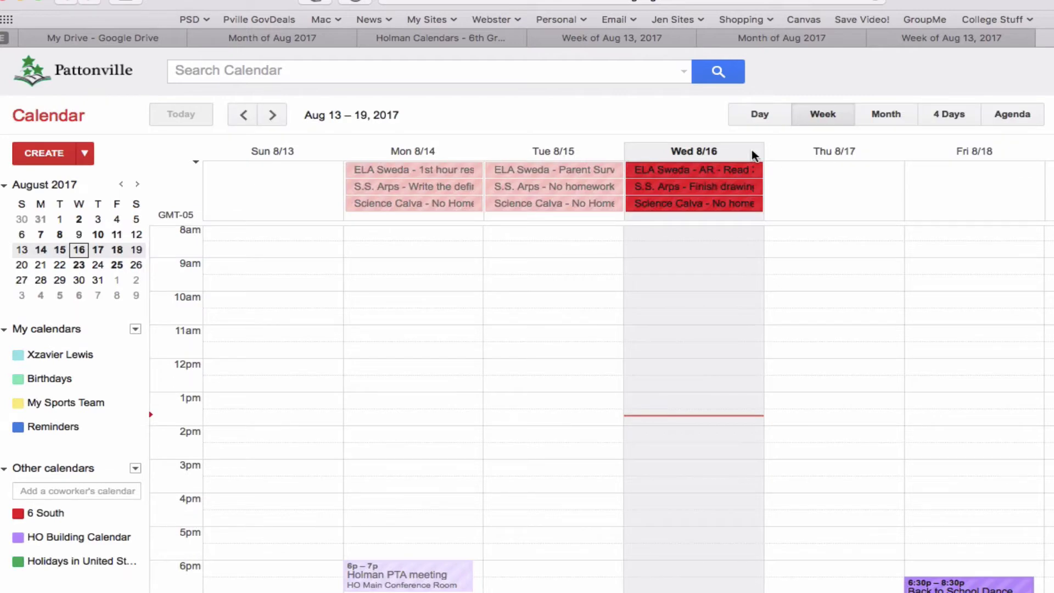
click(697, 176)
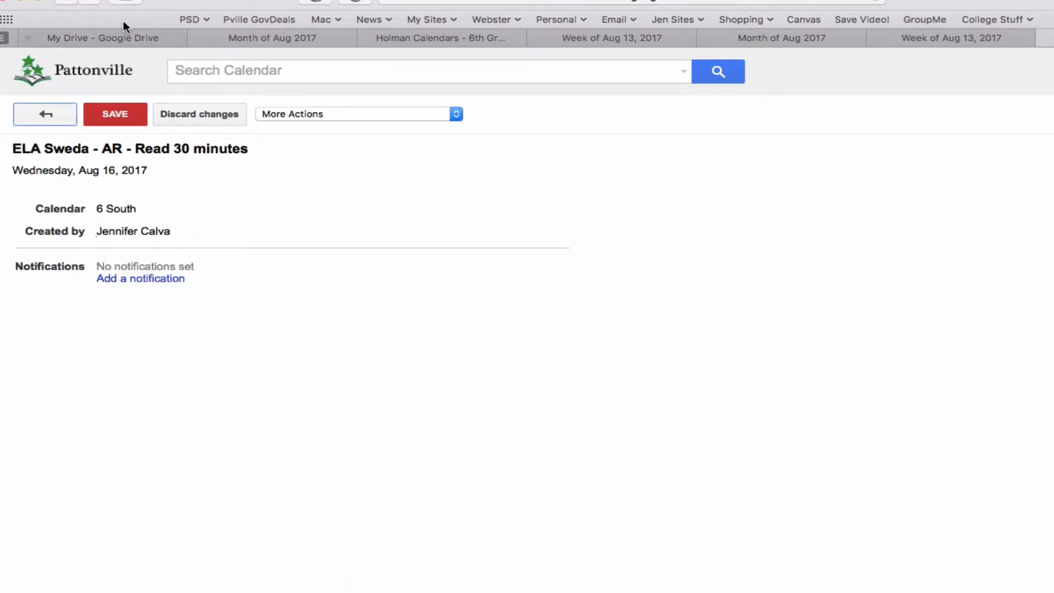
click(67, 2)
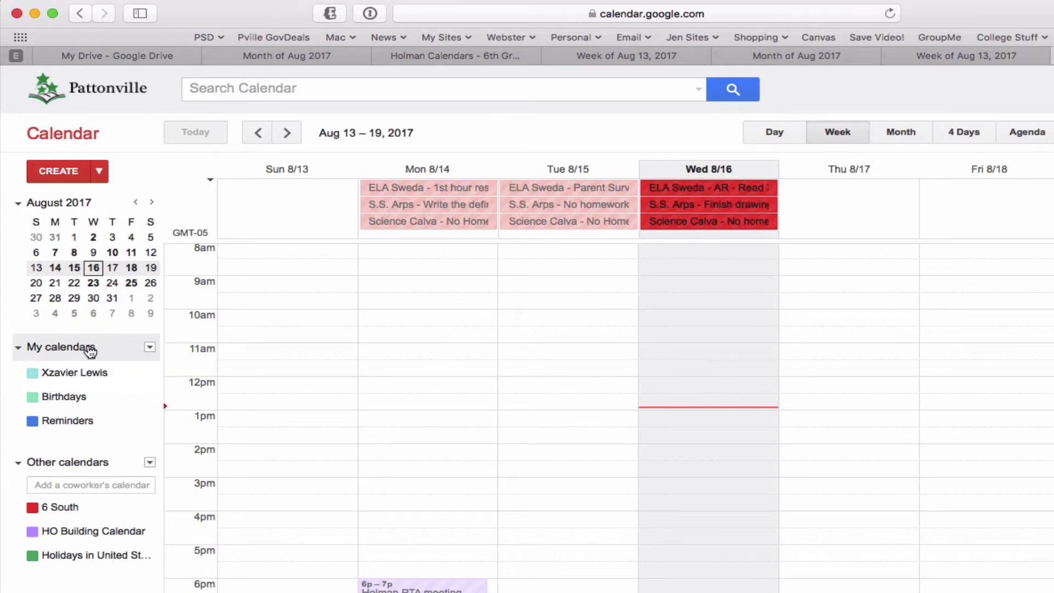
- Create a new calendar named 'My Sports Team', correcting a mistyped letter in the name
click(150, 347)
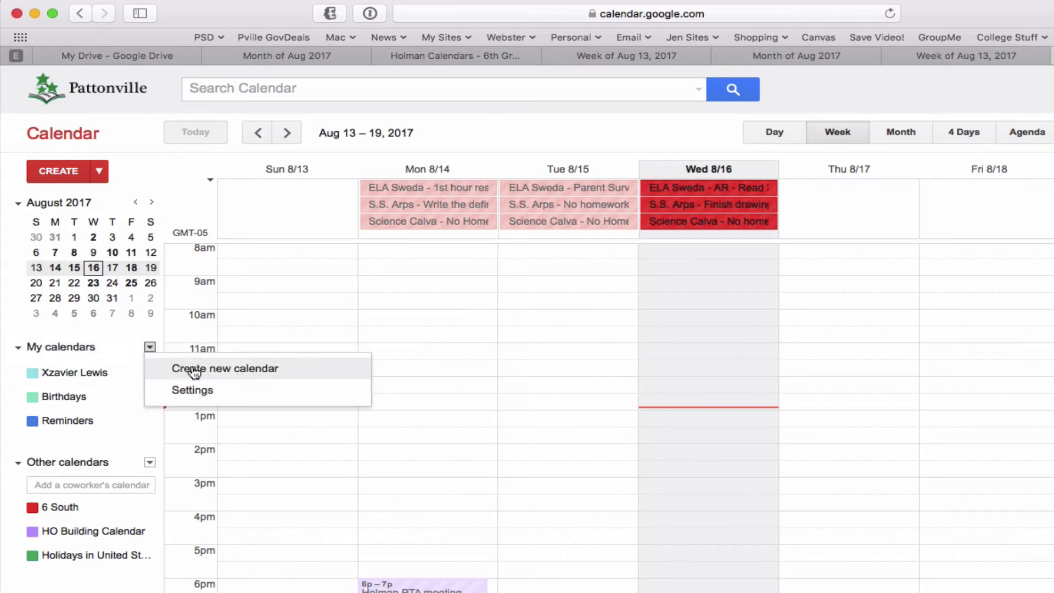
click(238, 371)
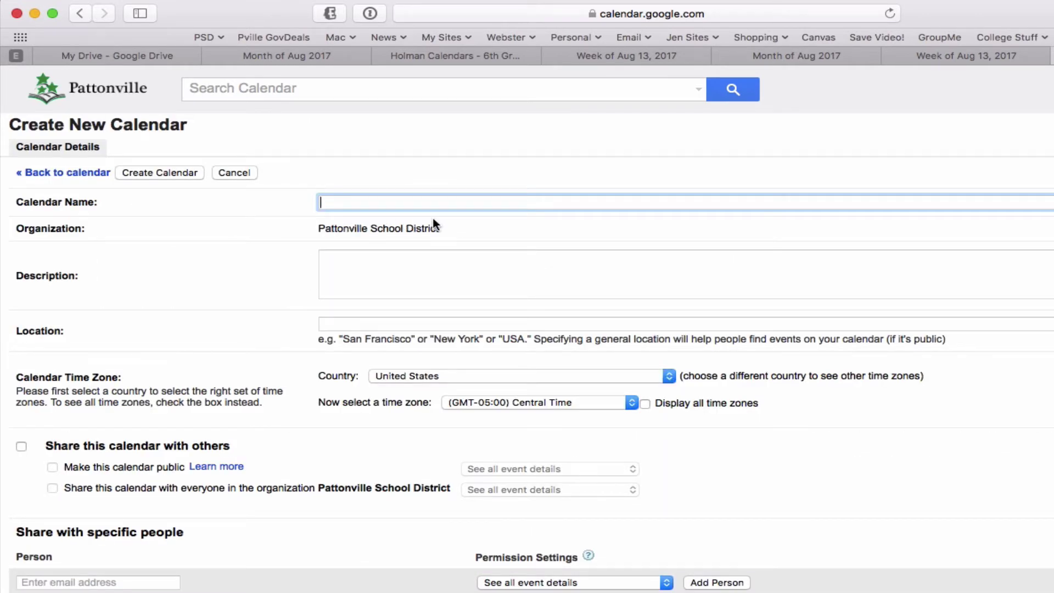
text(M)
click(358, 203)
key(BackSpace)
text(p)
scroll(615, 478, down, 2)
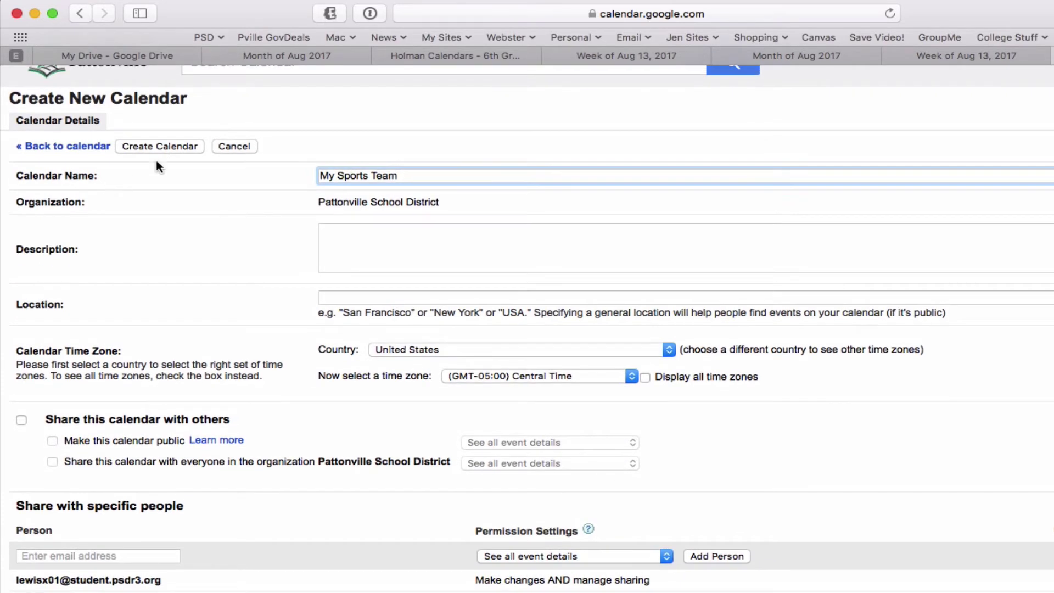
click(154, 144)
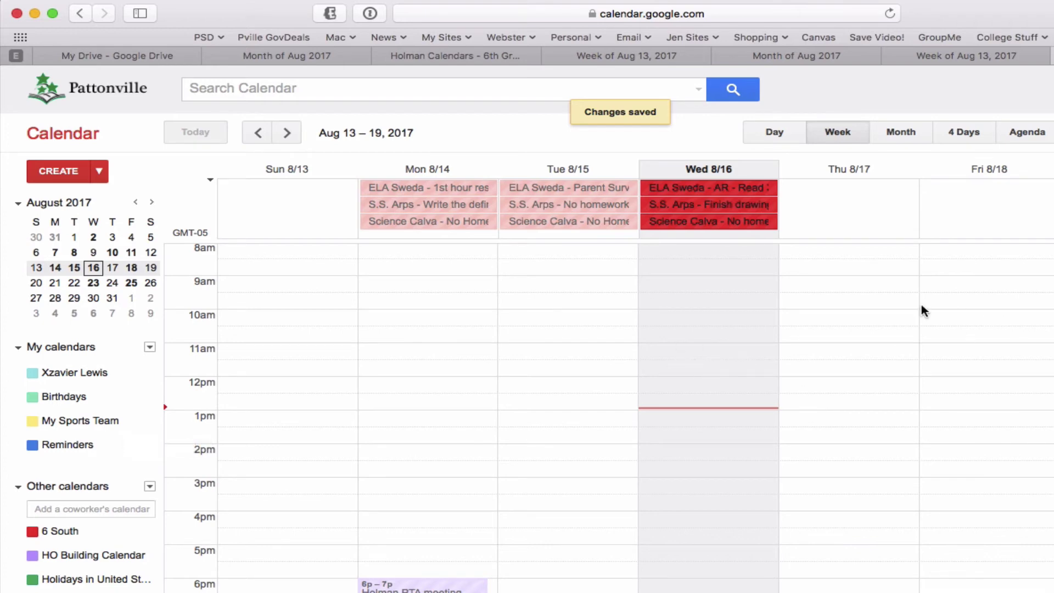
- In month view, add 'Game tonight at 7pm' on Thursday, August 17 to My Sports Team
click(914, 130)
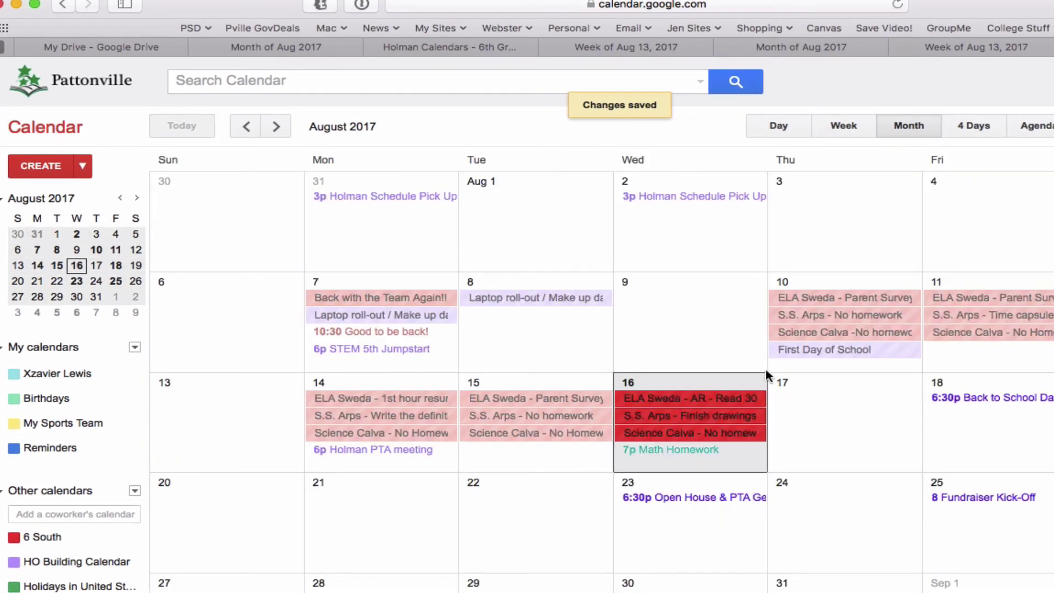
click(815, 410)
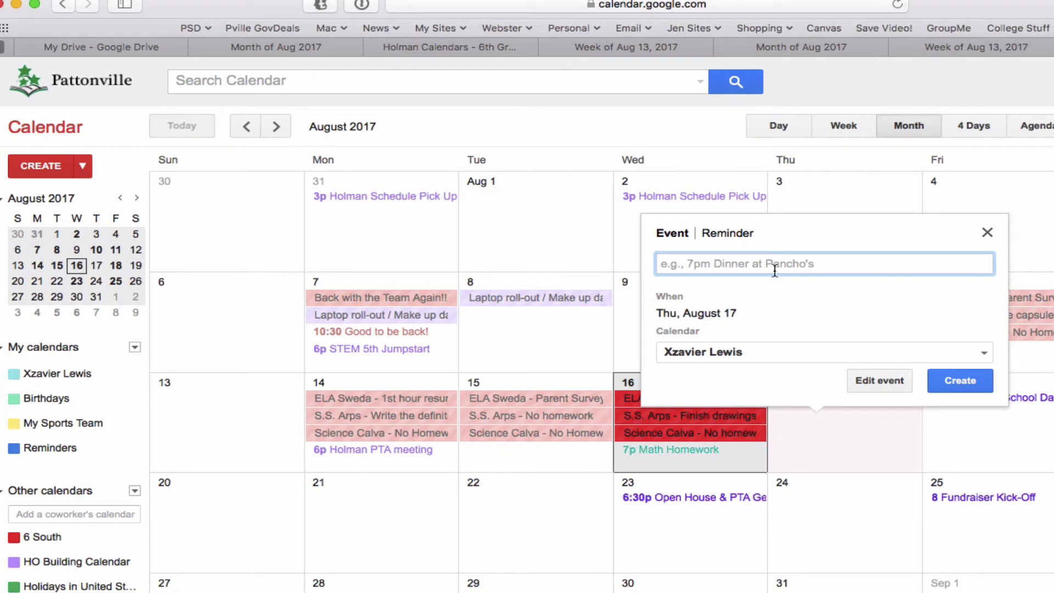
text(Game to)
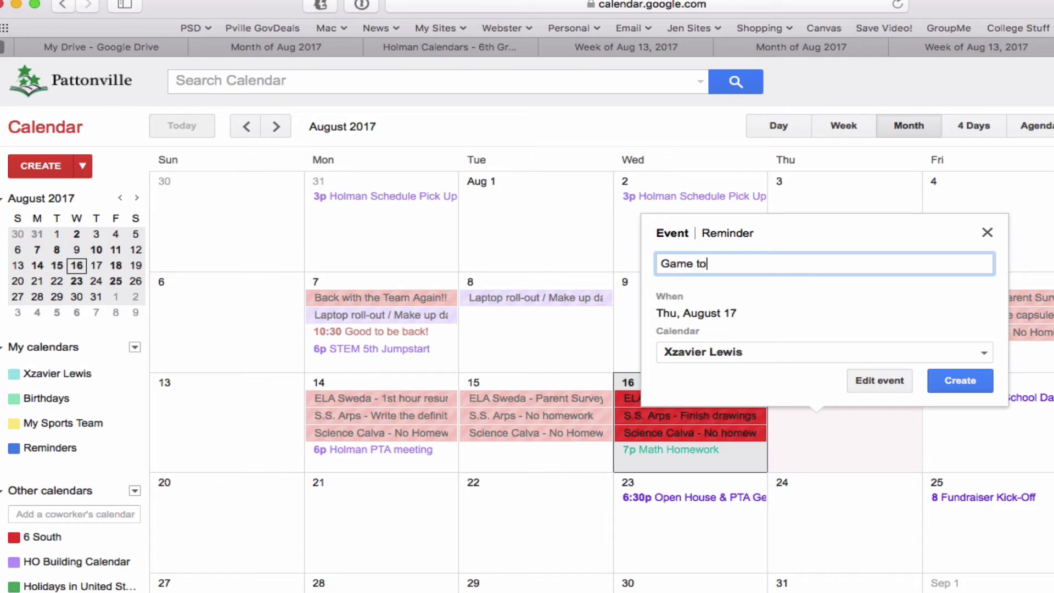
text(night at 7pm)
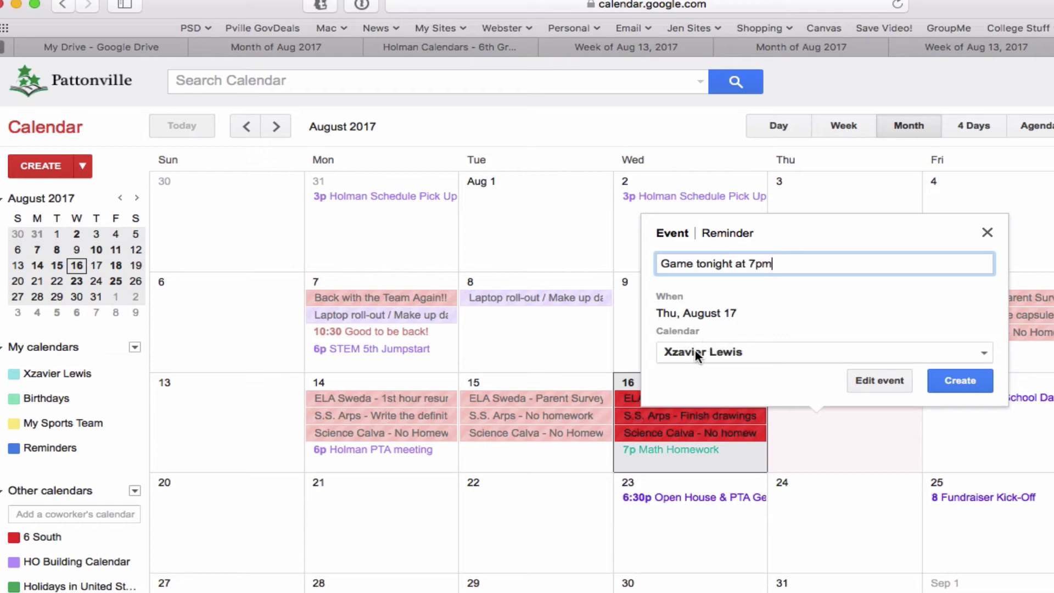
click(792, 357)
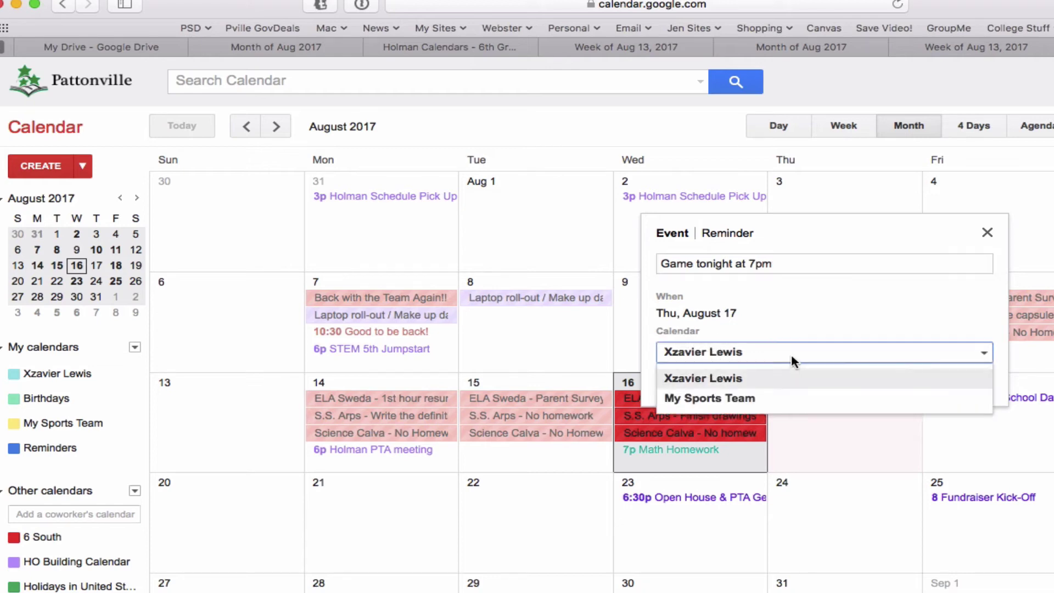
click(728, 403)
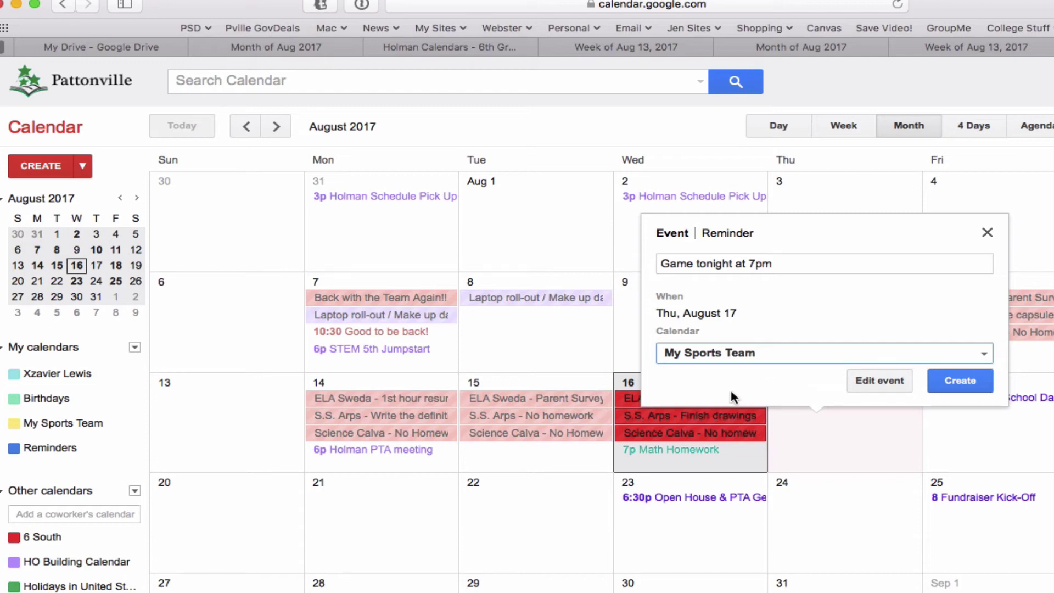
click(962, 384)
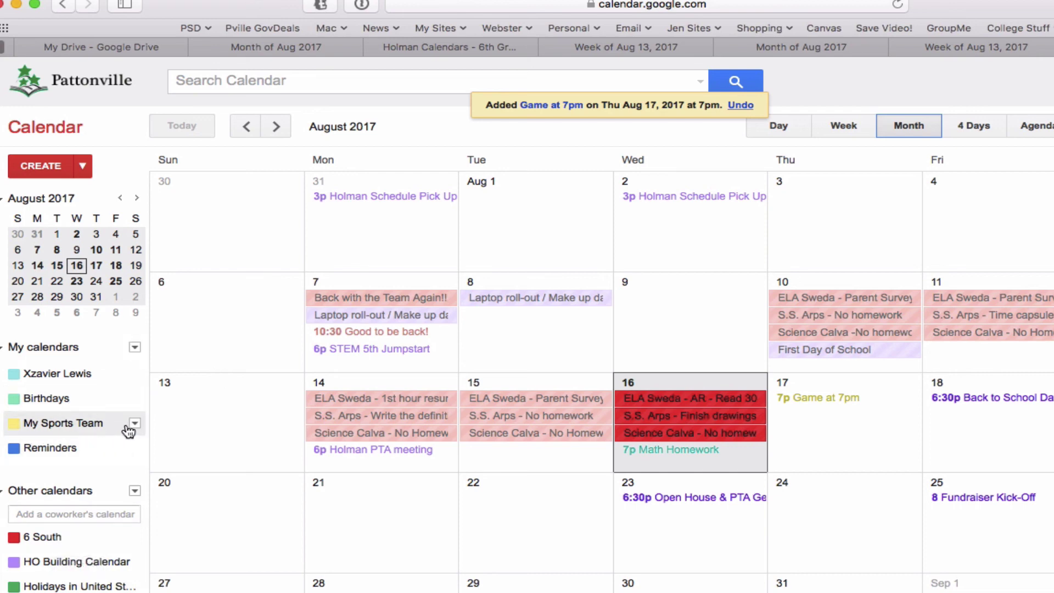
click(134, 423)
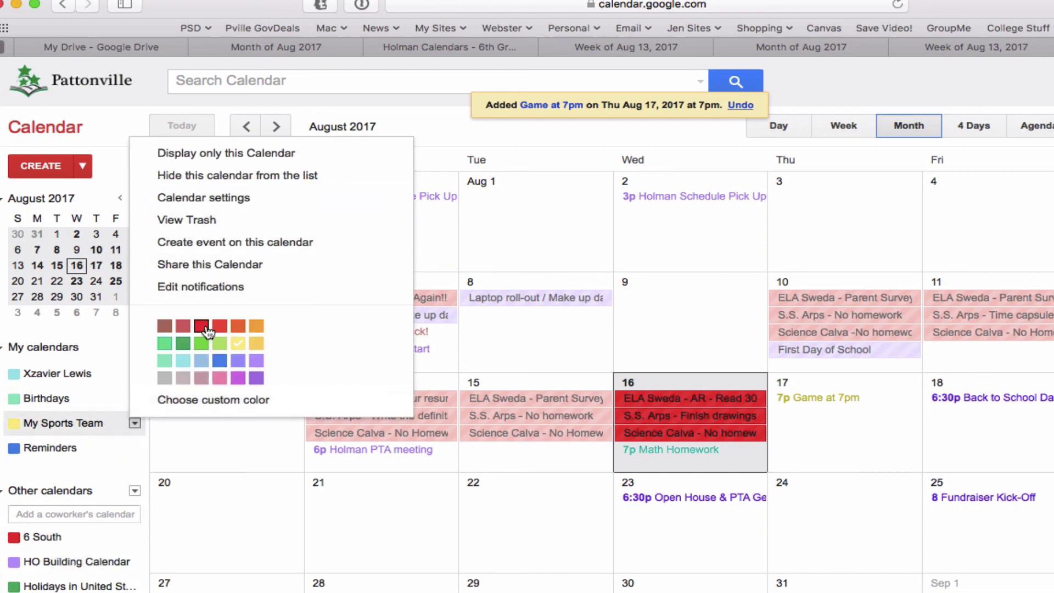
click(242, 450)
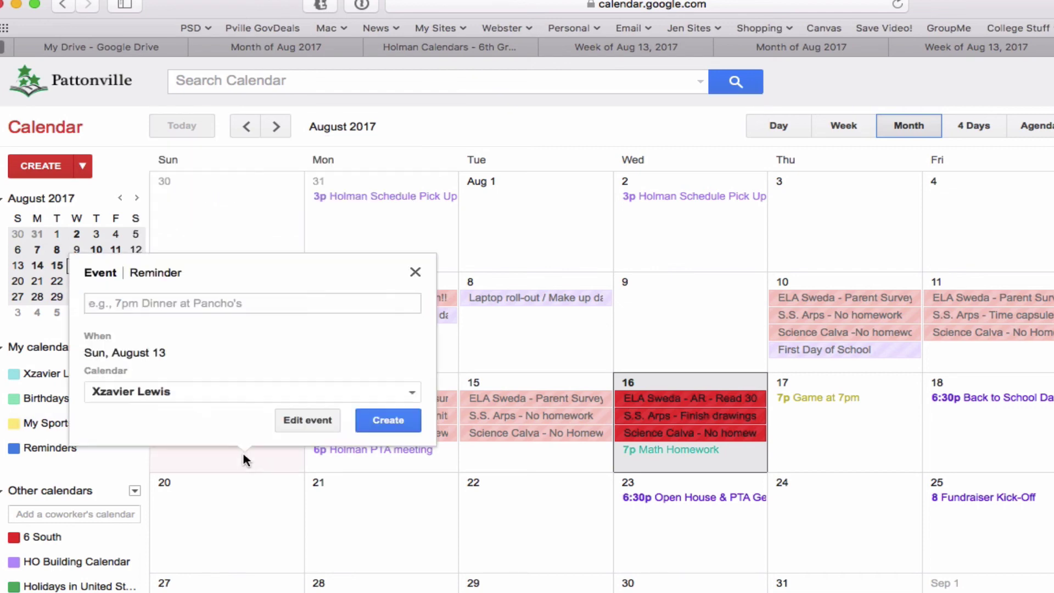
click(217, 522)
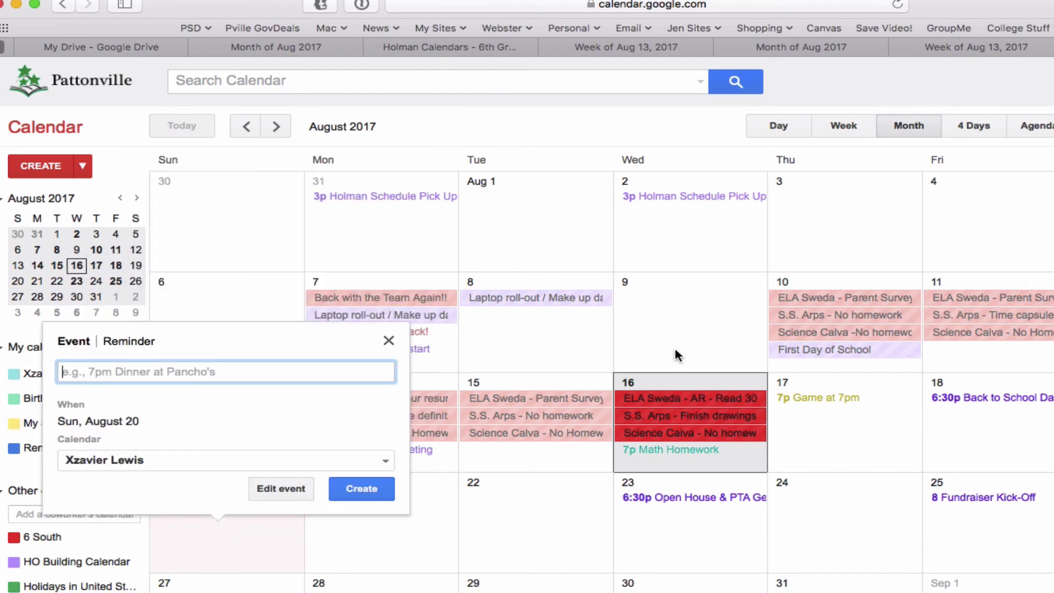
click(389, 340)
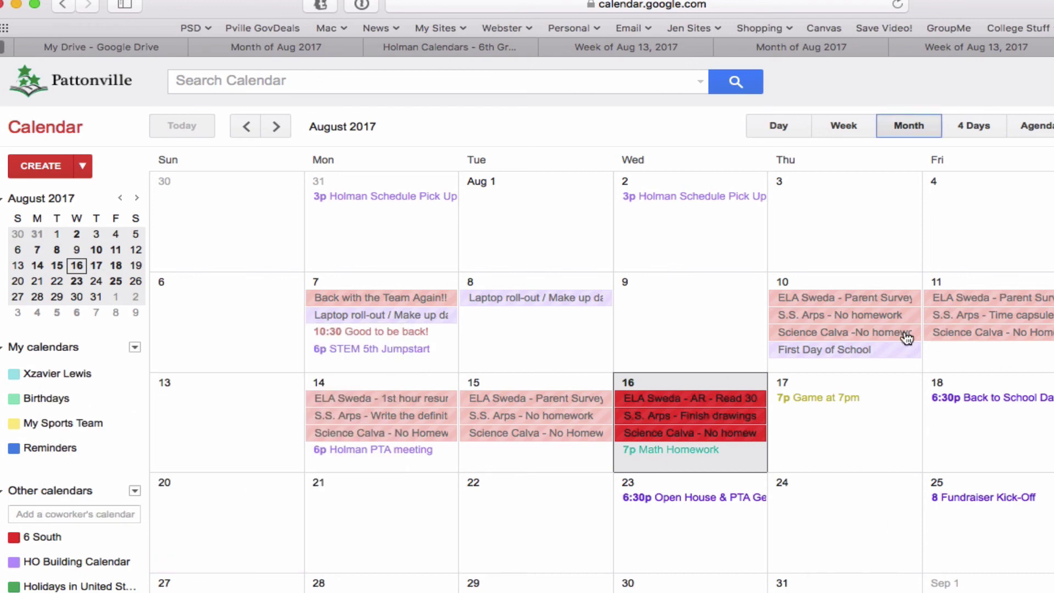